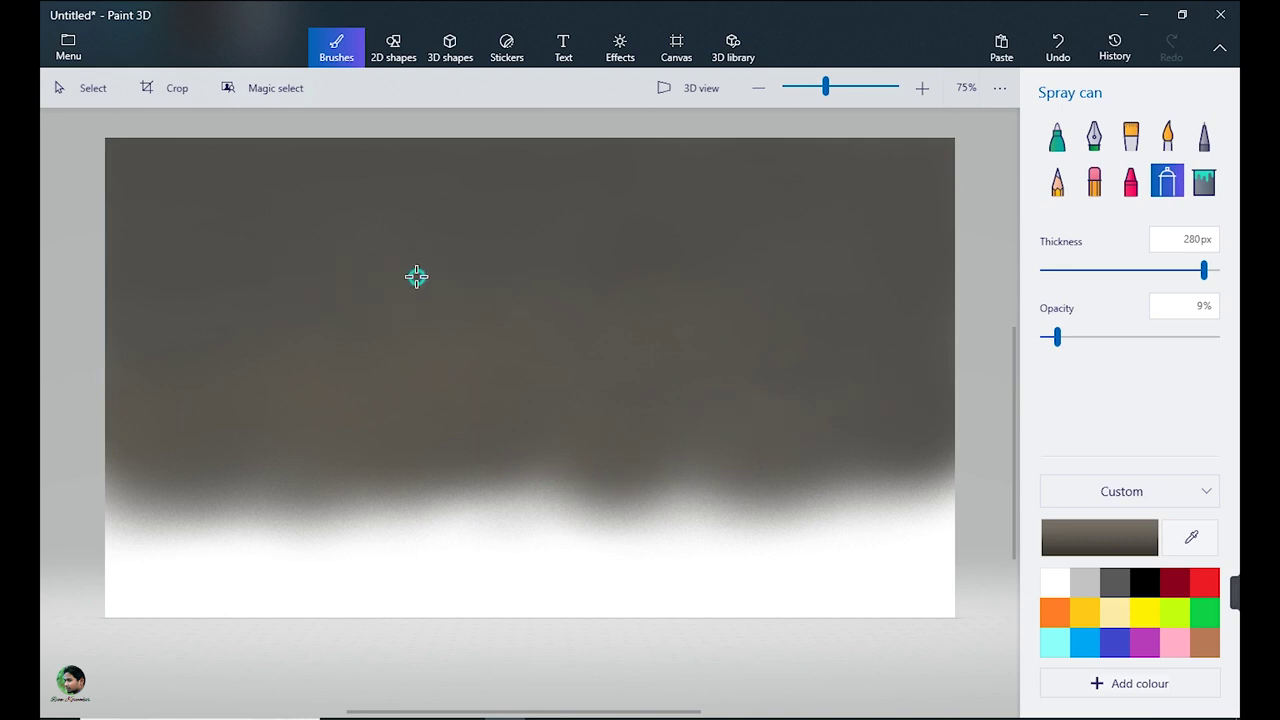
Step: Spray the grey-brown colour along the lower edge of the dark sky at 5% opacity to soften it
left_click_drag(1057, 340, 1048, 338)
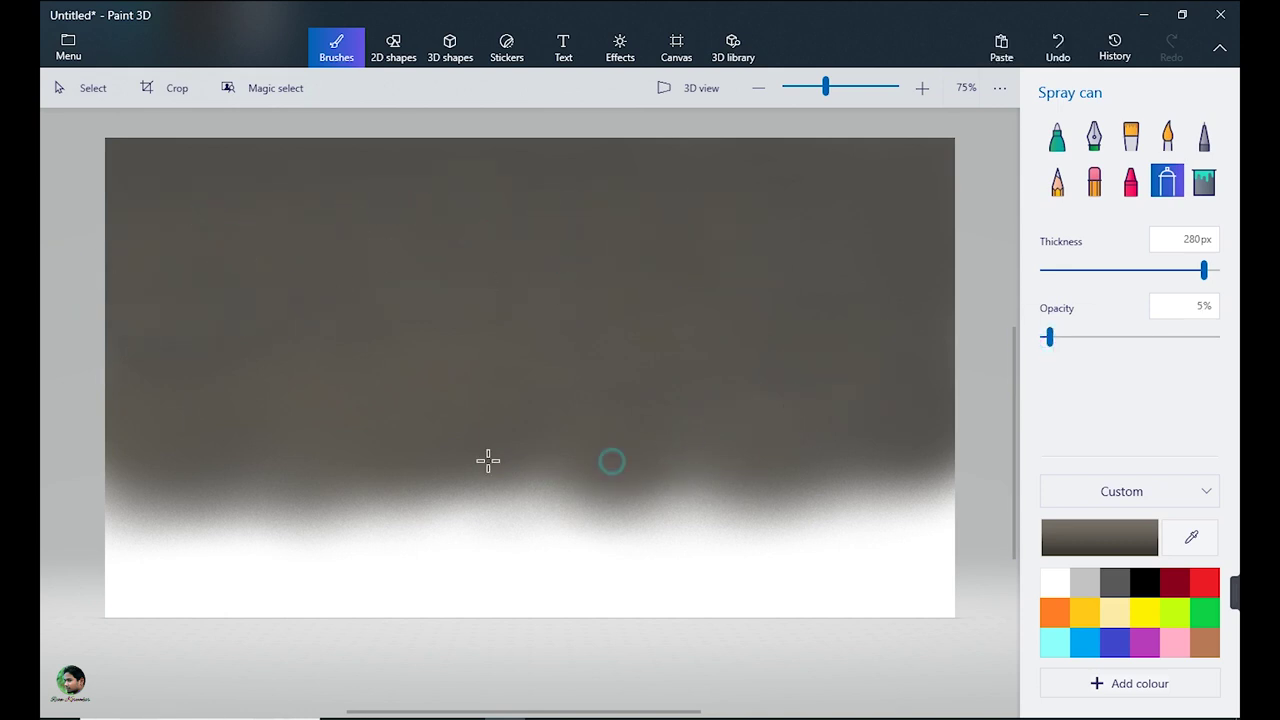
left_click_drag(120, 489, 240, 451)
left_click_drag(573, 485, 880, 472)
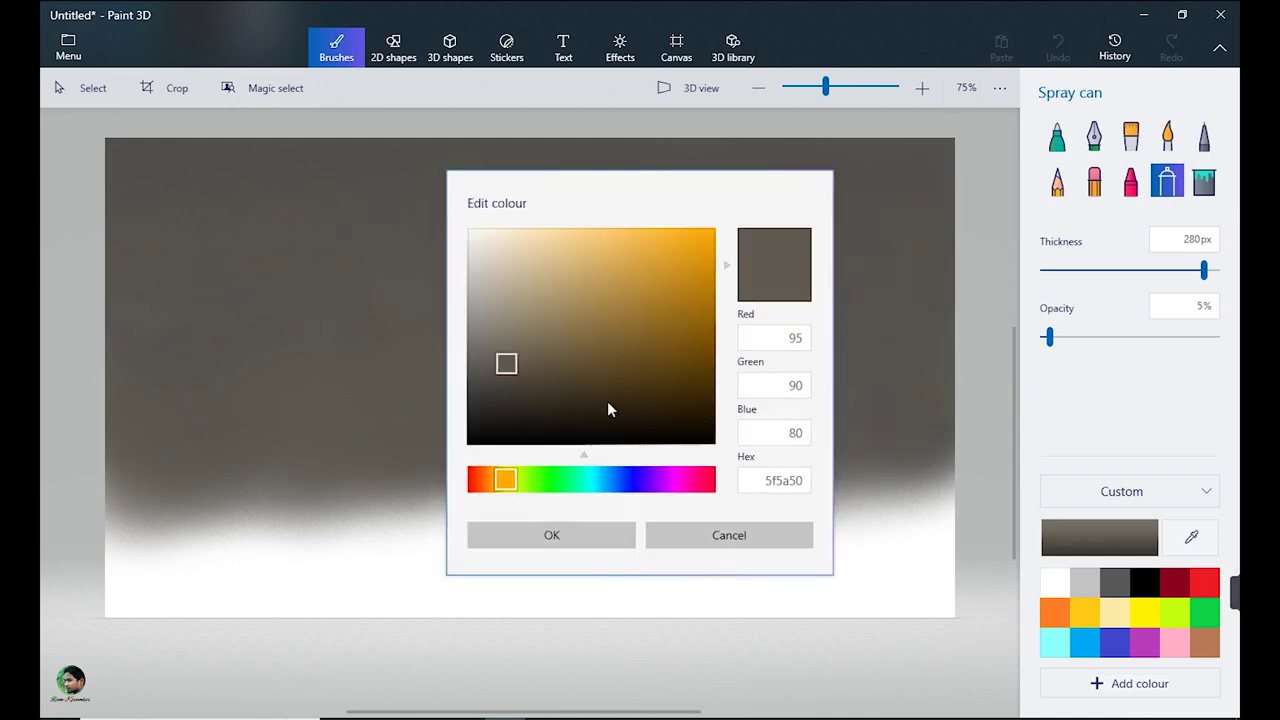
Step: Mix a warmer, lighter brown and spray it along the lower edge of the dark sky
left_click(540, 343)
left_click(551, 535)
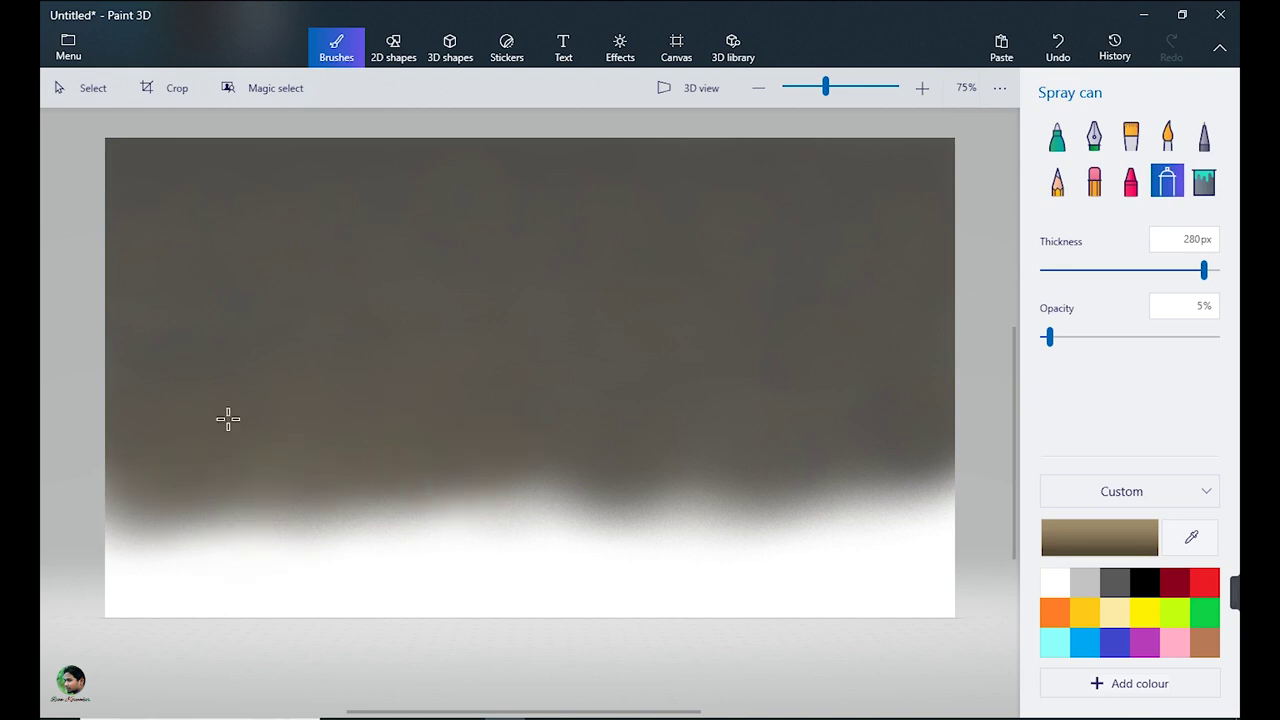
mouse_move(590, 512)
left_mouse_down()
mouse_move(543, 457)
mouse_move(937, 443)
mouse_move(157, 520)
left_mouse_up()
left_click(659, 500)
left_click(143, 501)
left_click(371, 506)
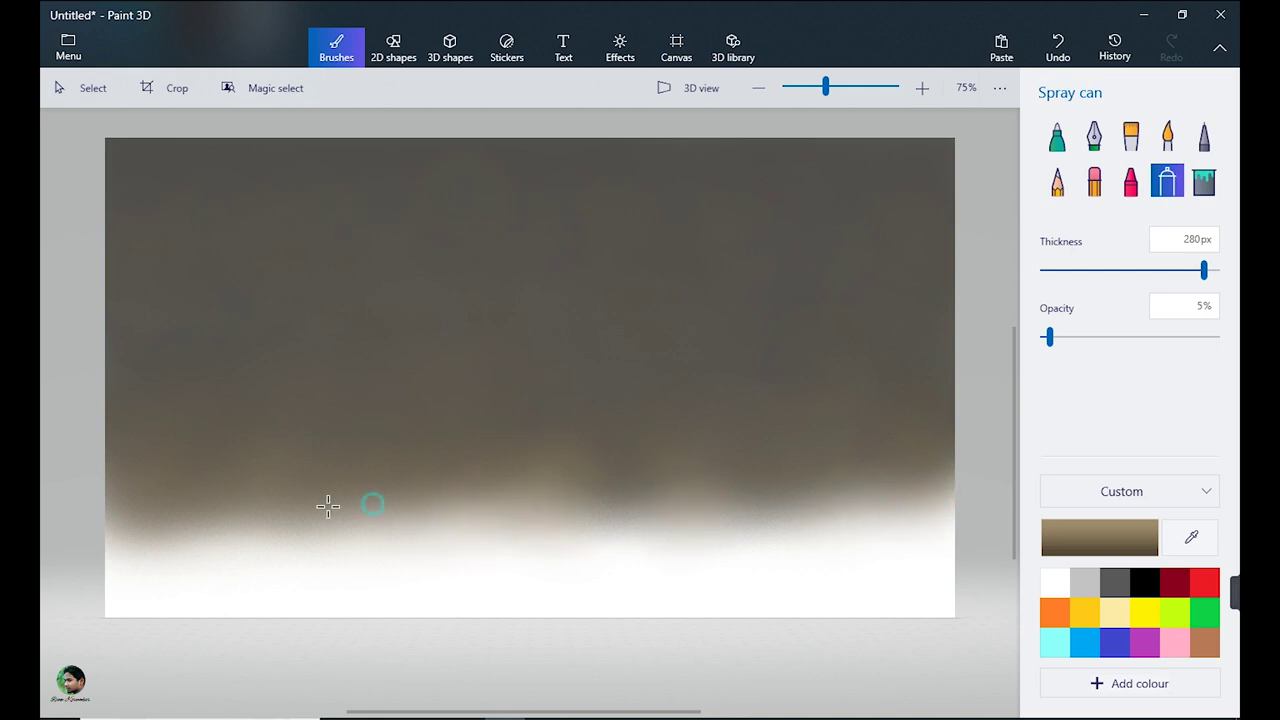
Step: Mix a golden orange and spray it over the white area in the canvas's lower left
left_click(1070, 535)
left_click_drag(636, 288, 680, 262)
left_click(551, 535)
mouse_move(130, 600)
left_mouse_down()
mouse_move(234, 611)
mouse_move(363, 598)
mouse_move(208, 602)
left_mouse_up()
left_click(80, 540)
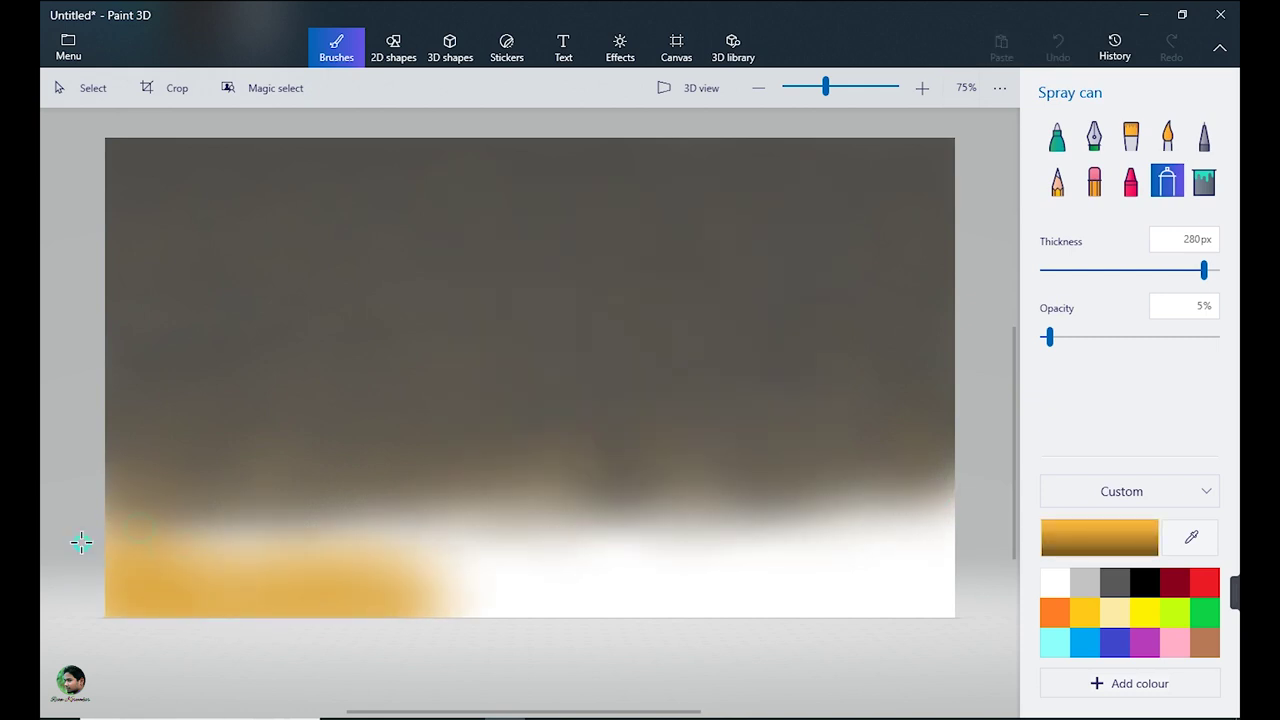
Step: Lower the spray opacity to 3% and extend the golden glow across the remaining white area to the right edge
left_click_drag(1050, 337, 1046, 337)
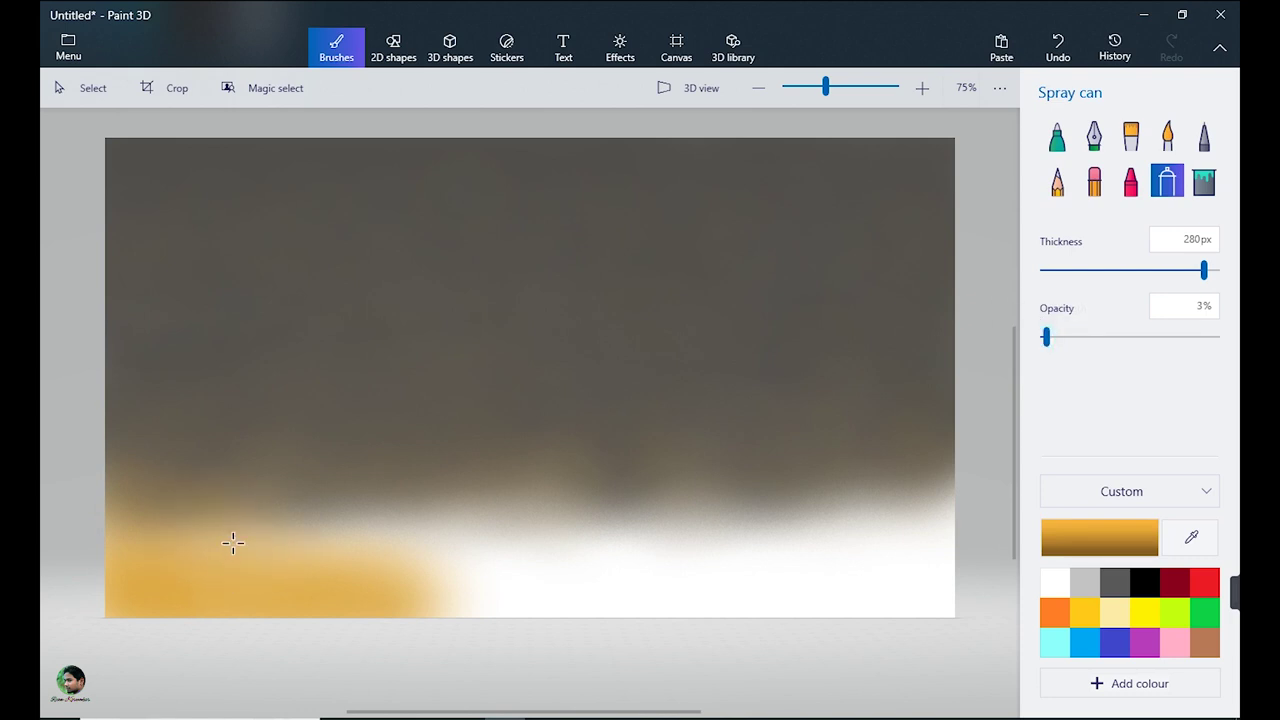
mouse_move(300, 552)
left_mouse_down()
mouse_move(411, 532)
mouse_move(401, 590)
mouse_move(427, 567)
left_mouse_up()
left_click_drag(281, 545, 520, 551)
mouse_move(428, 575)
left_mouse_down()
mouse_move(545, 553)
mouse_move(510, 593)
mouse_move(531, 580)
mouse_move(513, 556)
mouse_move(624, 546)
mouse_move(505, 558)
mouse_move(651, 544)
mouse_move(478, 542)
mouse_move(742, 523)
mouse_move(641, 552)
mouse_move(541, 544)
mouse_move(645, 597)
mouse_move(509, 613)
mouse_move(688, 609)
mouse_move(602, 629)
mouse_move(679, 566)
mouse_move(710, 621)
mouse_move(636, 542)
mouse_move(446, 628)
mouse_move(763, 602)
mouse_move(704, 554)
left_mouse_up()
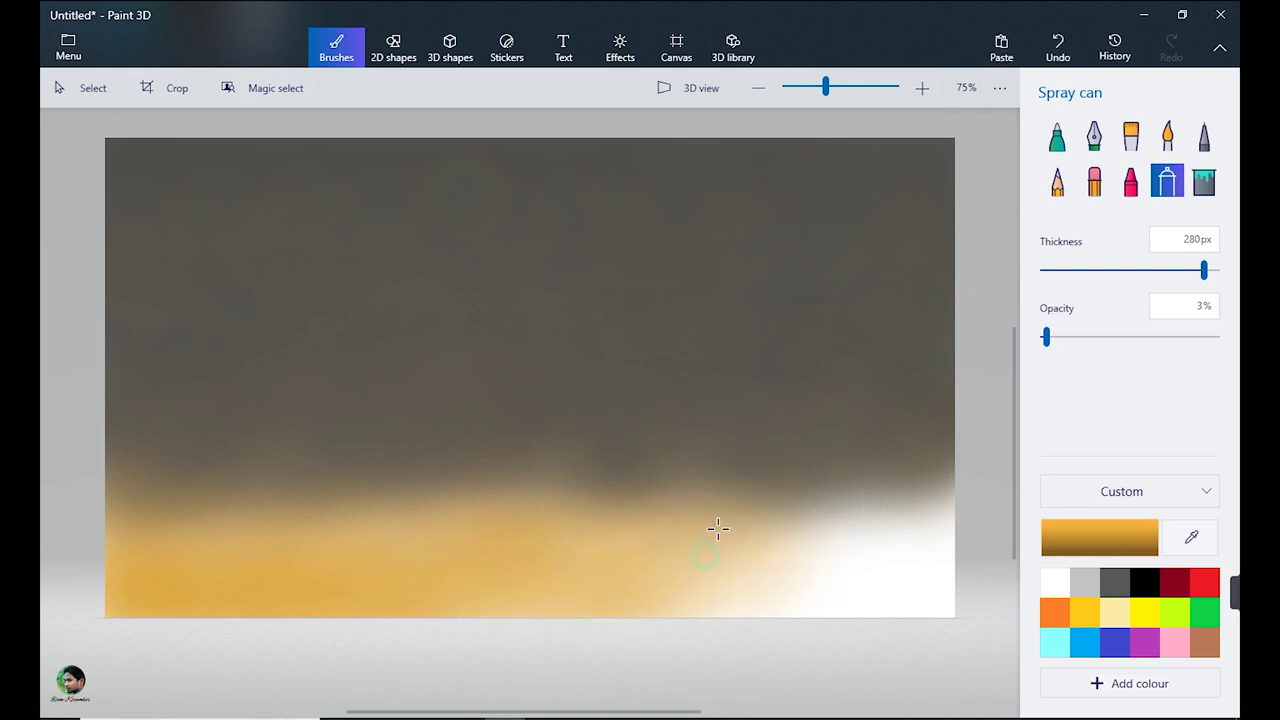
mouse_move(830, 536)
left_mouse_down()
mouse_move(731, 569)
mouse_move(929, 500)
mouse_move(911, 537)
mouse_move(919, 572)
mouse_move(691, 606)
mouse_move(889, 600)
mouse_move(766, 611)
mouse_move(939, 543)
left_mouse_up()
Step: Reduce the spray opacity to 2% and blend the golden glow into the dark sky and along the canvas bottom
left_click_drag(1047, 337, 1045, 337)
mouse_move(174, 517)
left_mouse_down()
mouse_move(89, 508)
mouse_move(123, 471)
mouse_move(251, 484)
mouse_move(373, 461)
mouse_move(225, 528)
mouse_move(127, 472)
mouse_move(100, 533)
left_mouse_up()
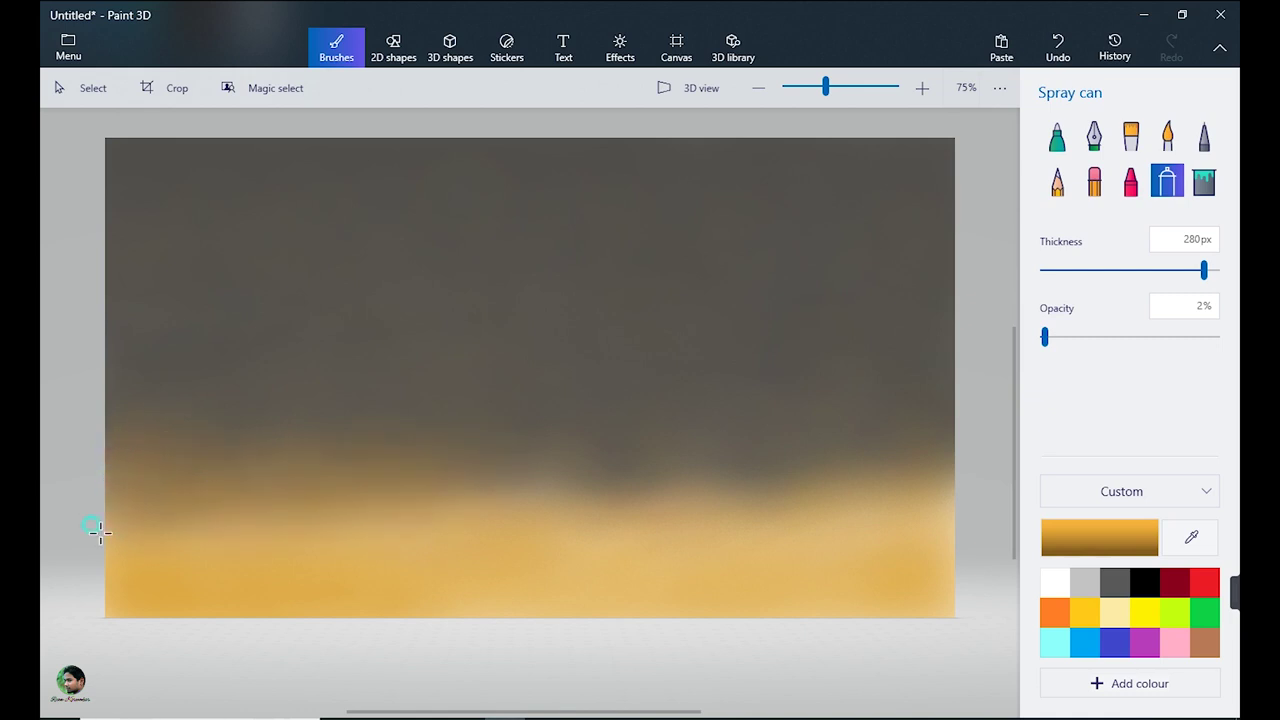
mouse_move(489, 490)
left_mouse_down()
mouse_move(551, 514)
mouse_move(627, 485)
mouse_move(709, 488)
left_mouse_up()
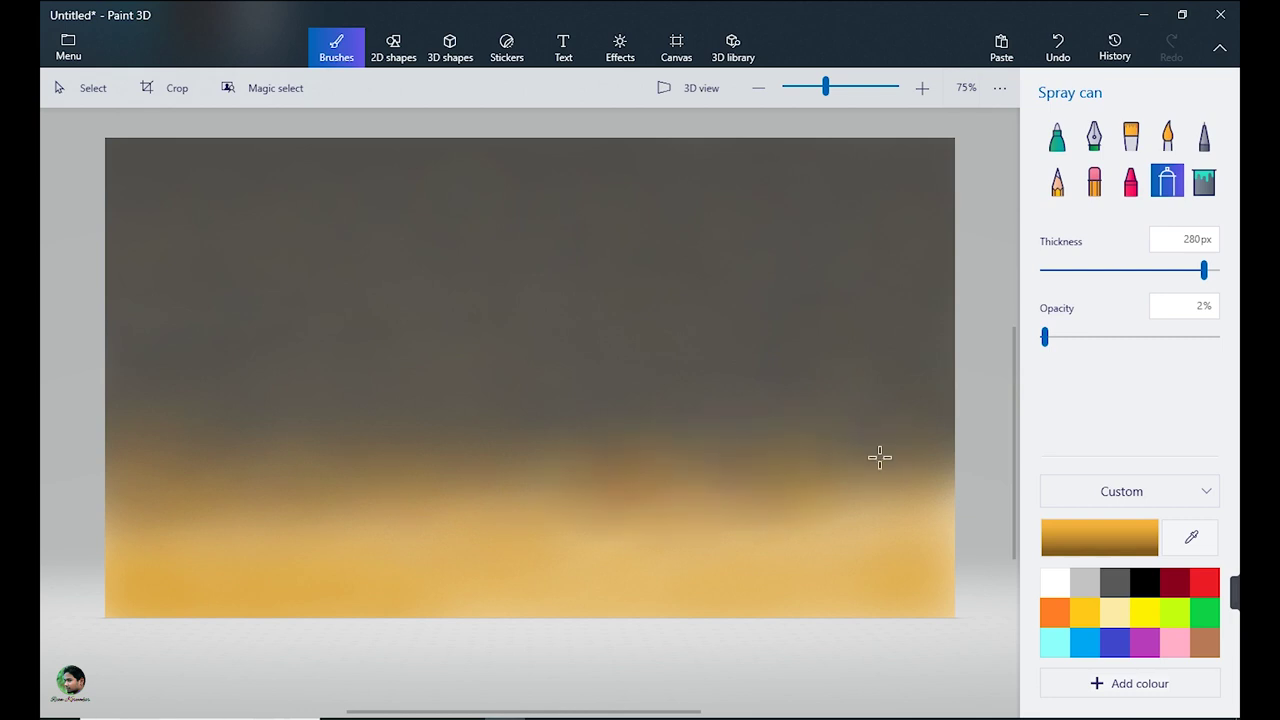
mouse_move(690, 499)
left_mouse_down()
mouse_move(950, 511)
mouse_move(950, 611)
mouse_move(774, 633)
mouse_move(931, 607)
mouse_move(789, 634)
mouse_move(582, 612)
mouse_move(106, 612)
left_mouse_up()
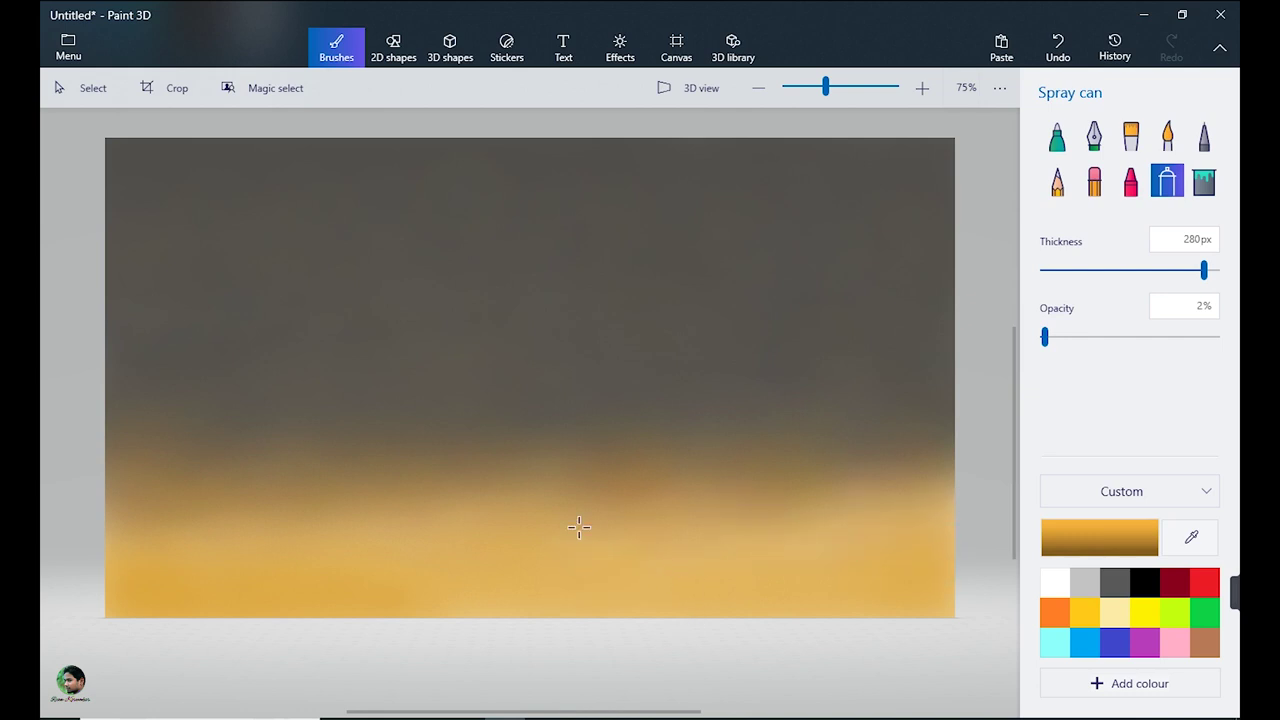
left_click_drag(915, 553, 862, 609)
left_click_drag(403, 616, 398, 615)
Step: Mix a pale cream and spray a soft spot in the upper-left sky at 74 px thickness and 4% opacity
left_click(1111, 552)
left_click_drag(521, 245, 519, 246)
left_click(540, 526)
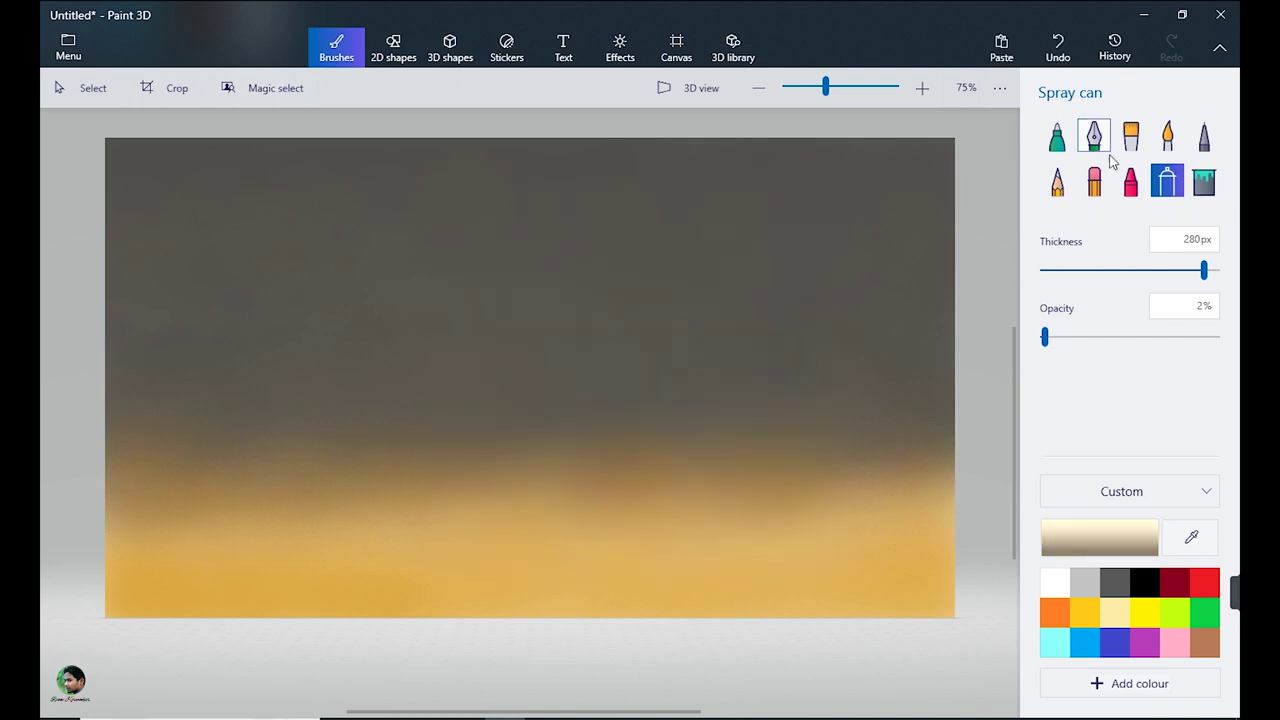
left_click_drag(1203, 270, 1074, 272)
left_click_drag(1045, 338, 1048, 338)
left_click(219, 206)
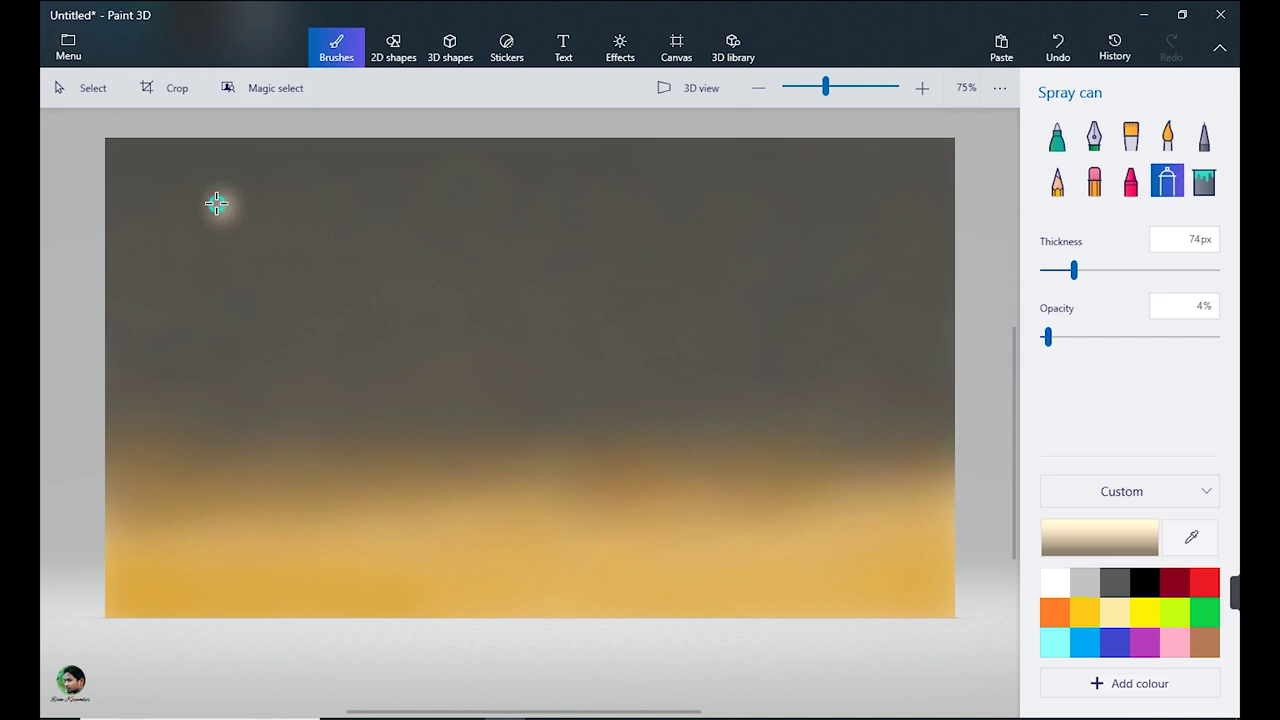
Step: Set the spray thickness to 49 px and build up the cream spot into a round disc
left_click(1058, 271)
mouse_move(206, 200)
left_mouse_down()
mouse_move(231, 220)
mouse_move(237, 193)
mouse_move(224, 190)
left_mouse_up()
left_click(224, 192)
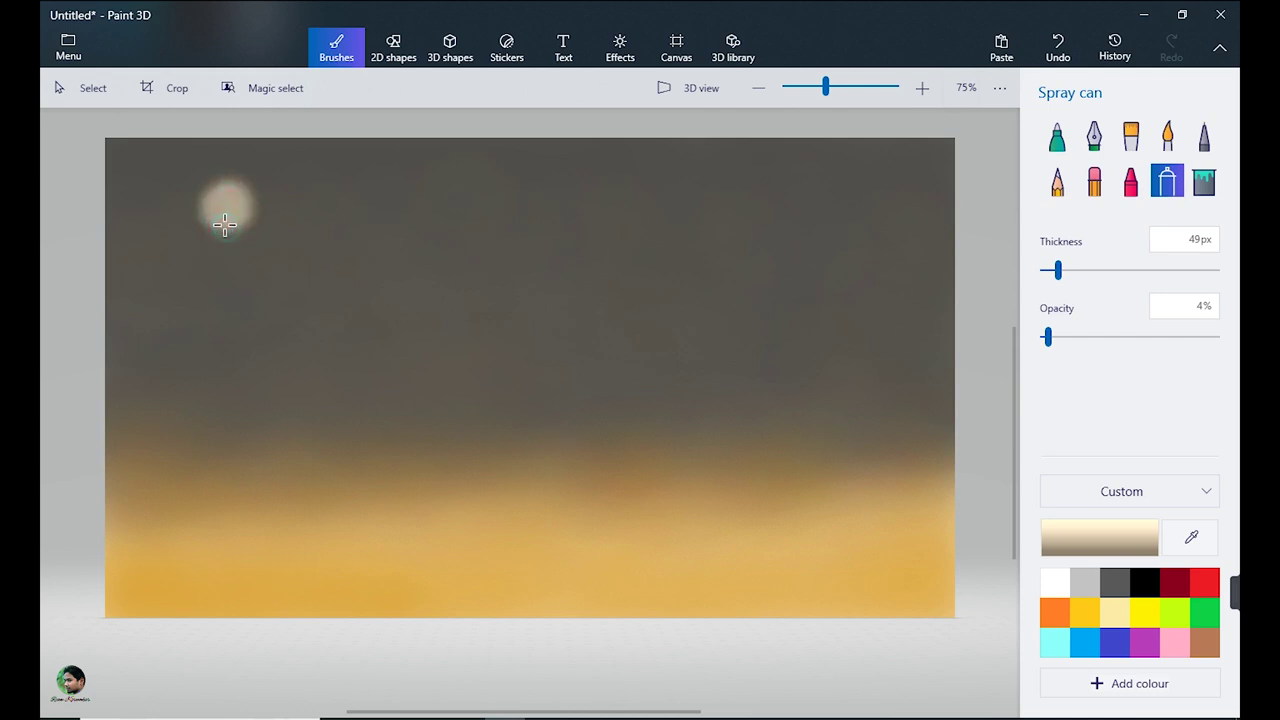
left_click_drag(248, 193, 205, 195)
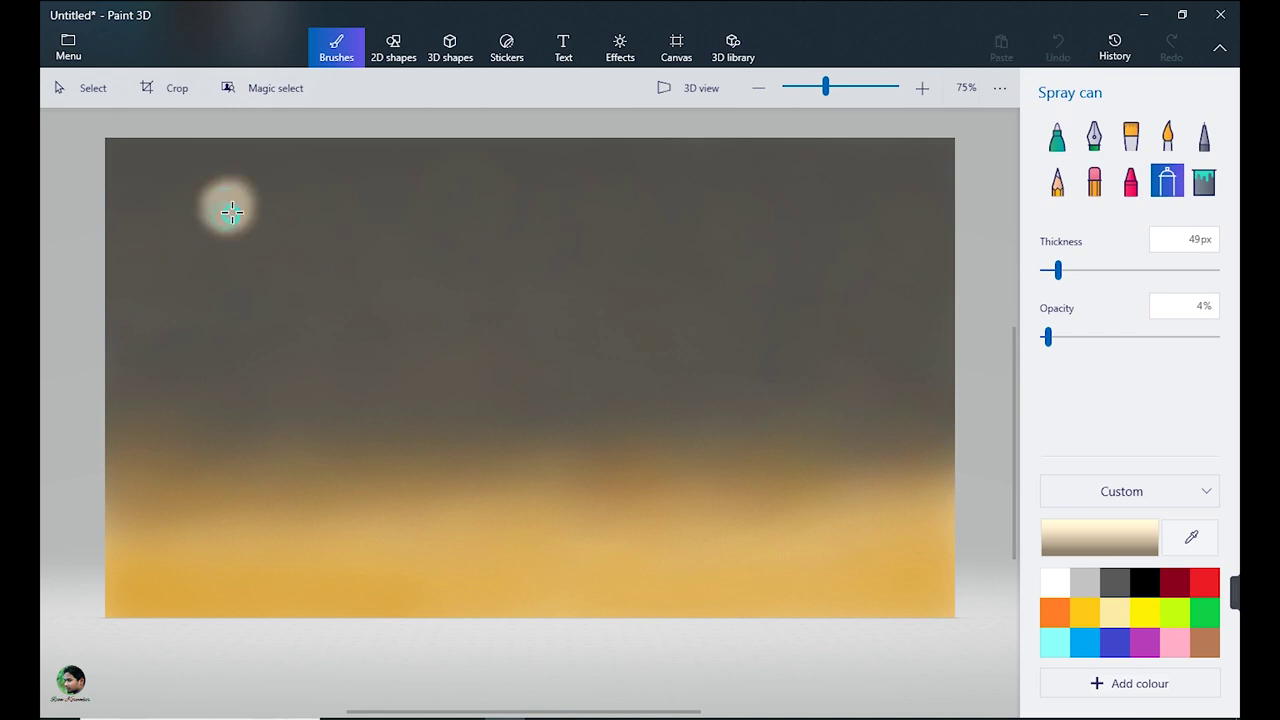
left_click(393, 47)
left_click_drag(212, 188, 263, 237)
key("ctrl+z")
left_click(1056, 225)
left_click_drag(201, 183, 255, 233)
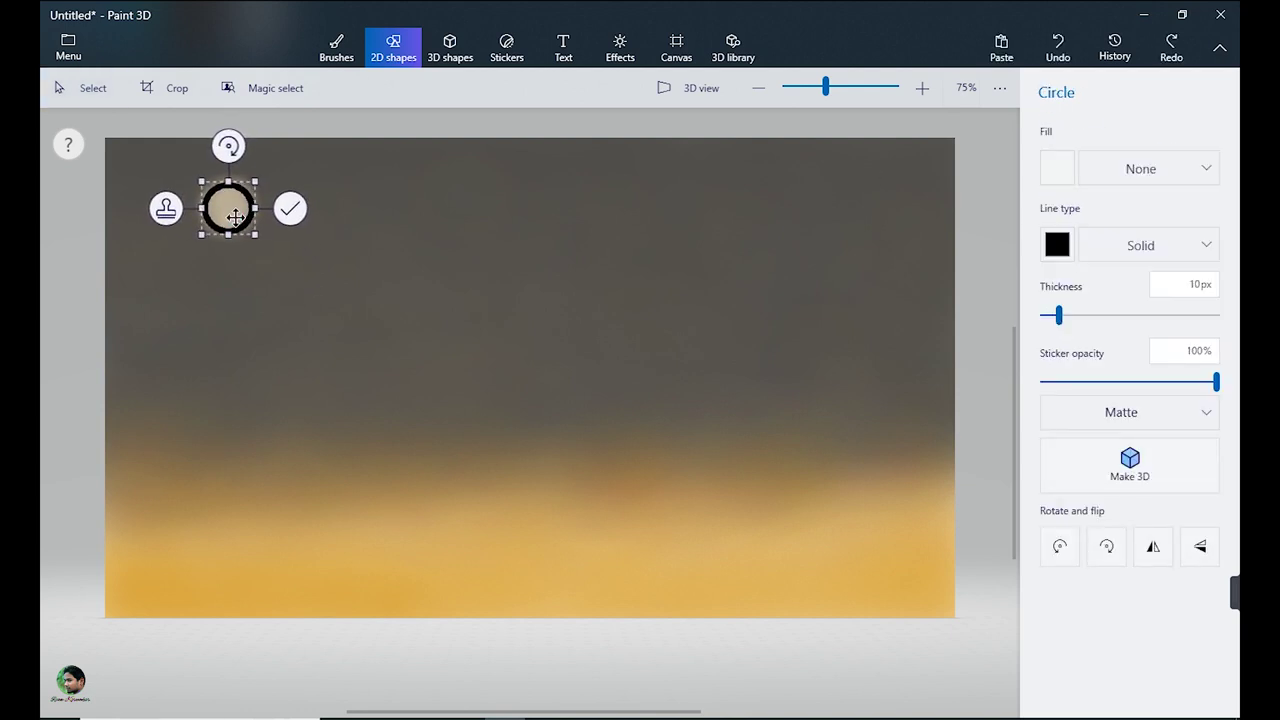
key("ctrl+z")
left_click(1056, 225)
left_click_drag(211, 188, 261, 237)
left_click(1051, 169)
left_click(1074, 226)
left_click(992, 184)
key("ctrl+z")
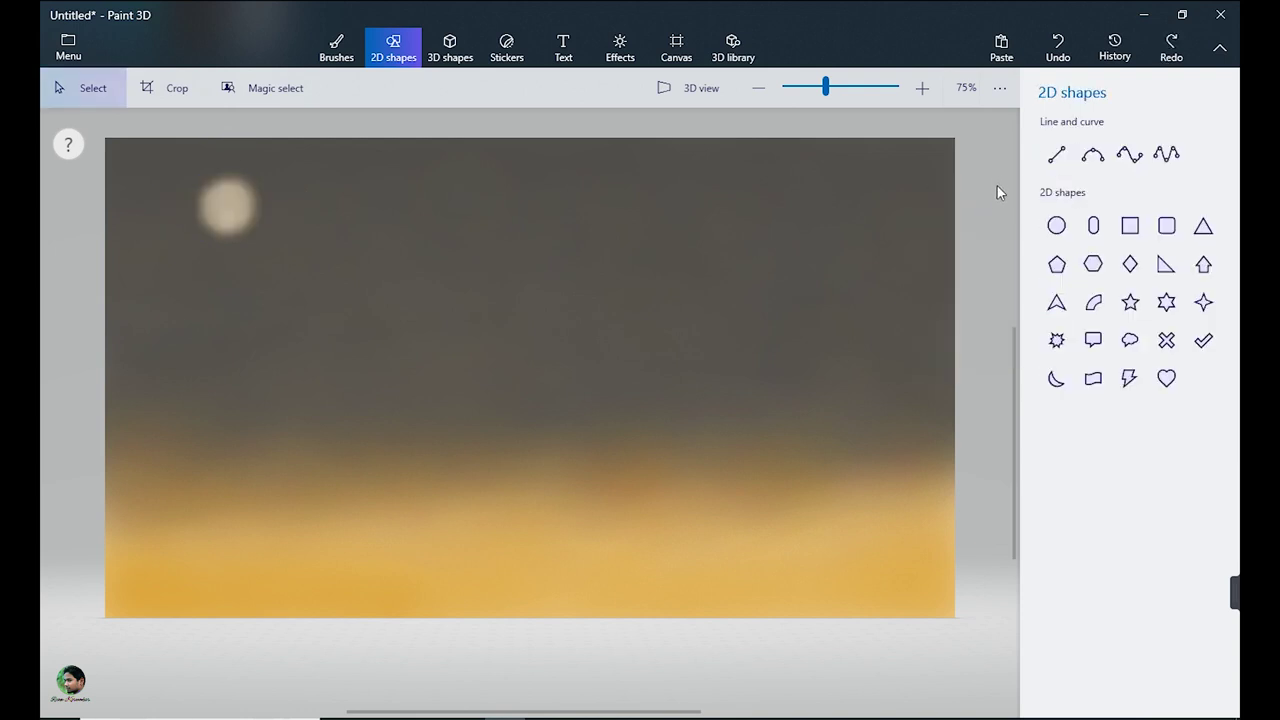
Step: Spray tapering cream rays from the disc diagonally toward the upper right and lower left
left_click(336, 45)
left_click_drag(248, 188, 278, 162)
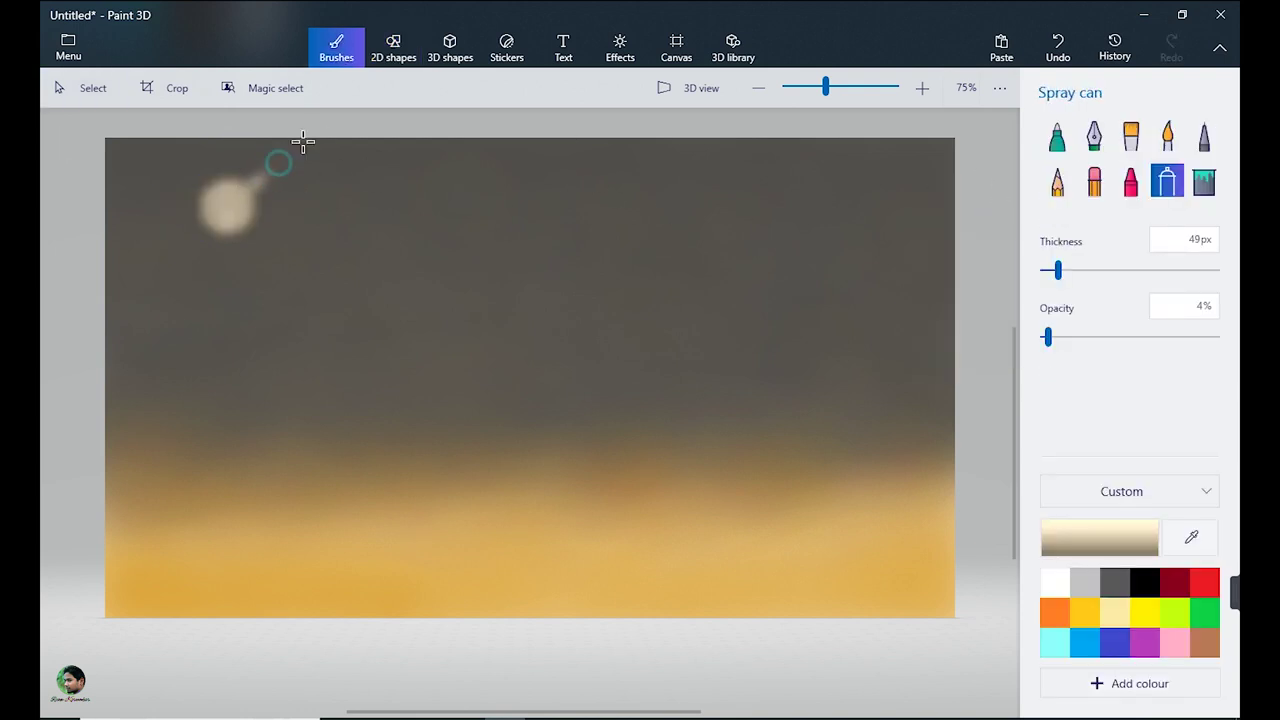
left_click_drag(204, 228, 174, 250)
left_click_drag(270, 173, 283, 158)
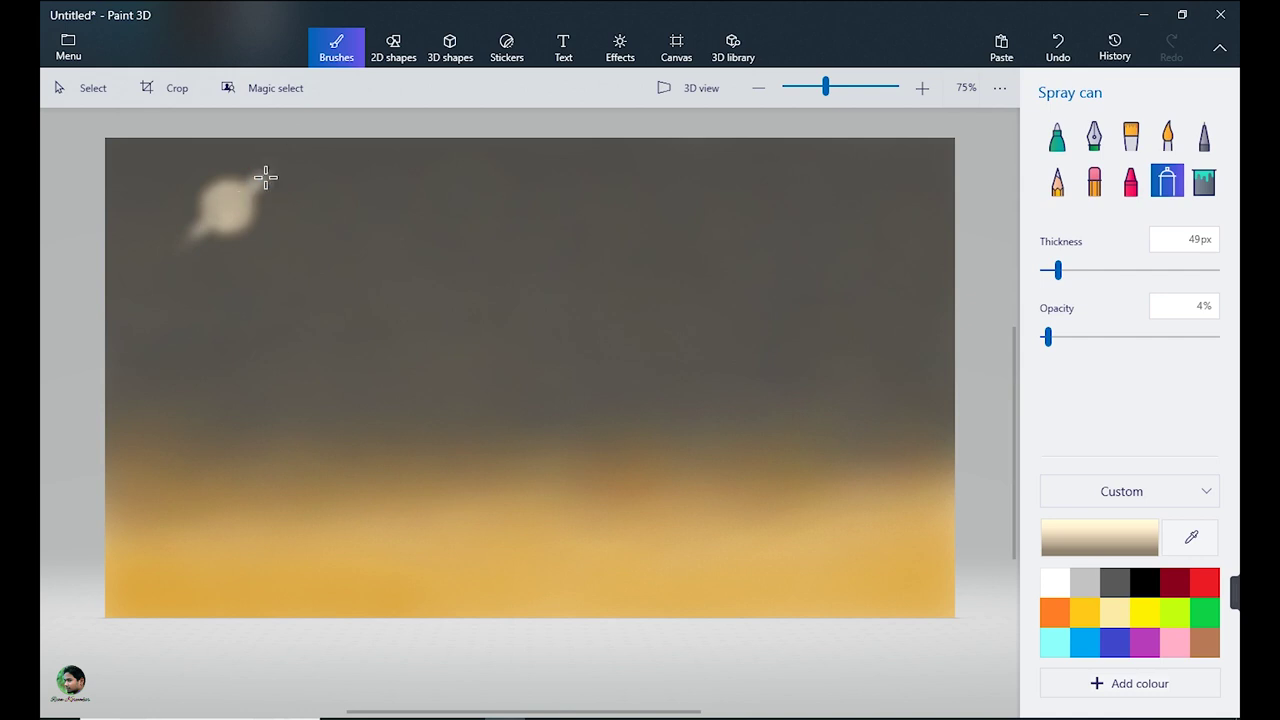
mouse_move(192, 233)
left_mouse_down()
mouse_move(183, 243)
mouse_move(240, 194)
mouse_move(219, 221)
left_mouse_up()
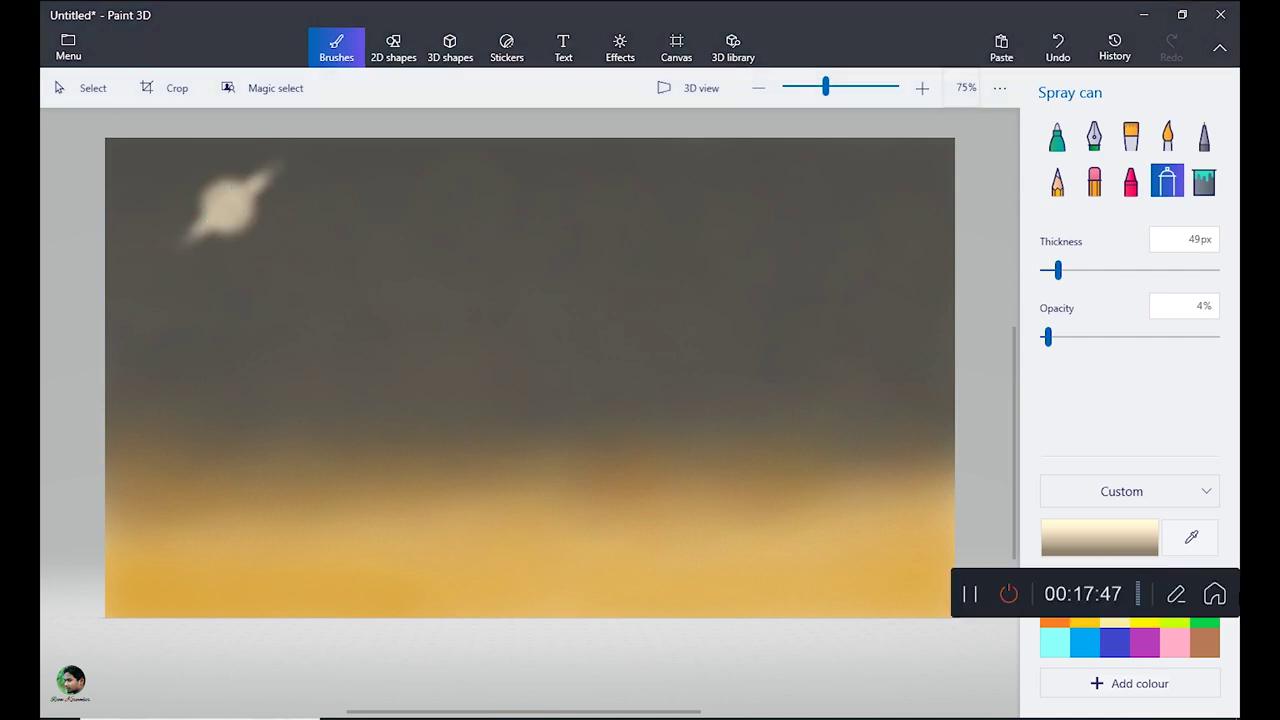
Step: Place a solid black circle over the cream disc, leaving a thin glowing rim around it
left_click(393, 47)
left_click_drag(212, 192, 257, 234)
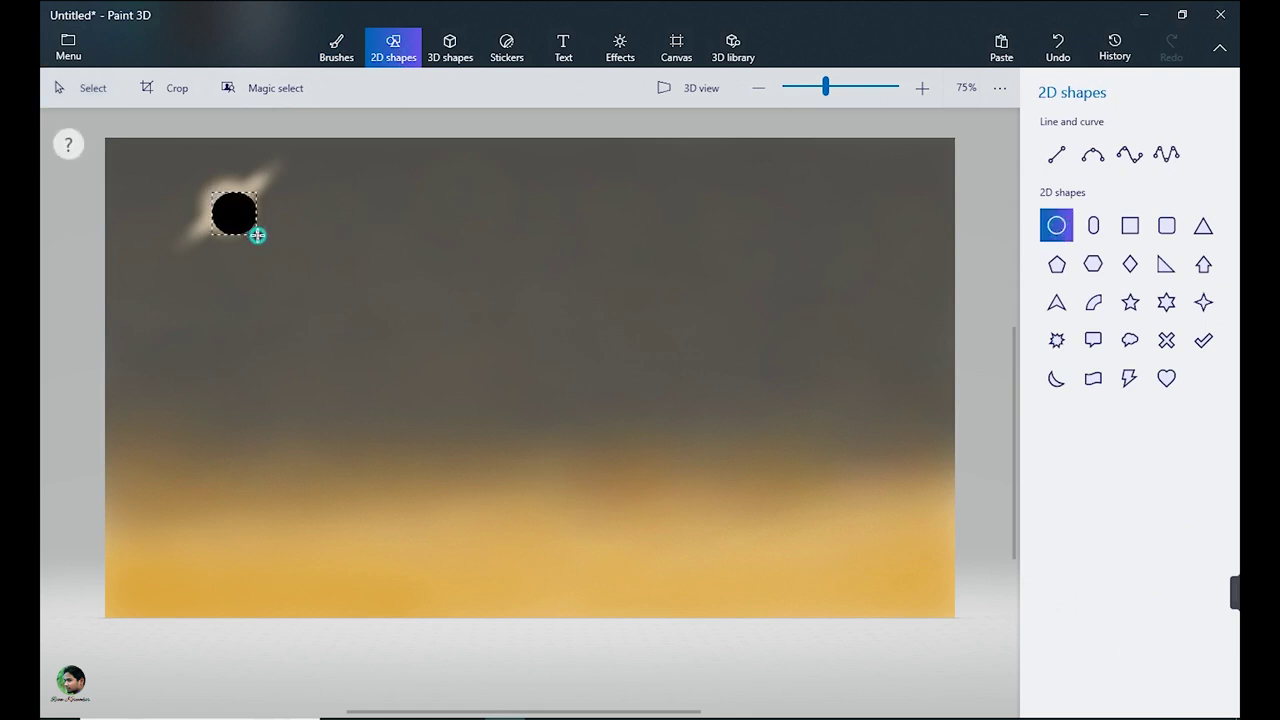
left_click(991, 241)
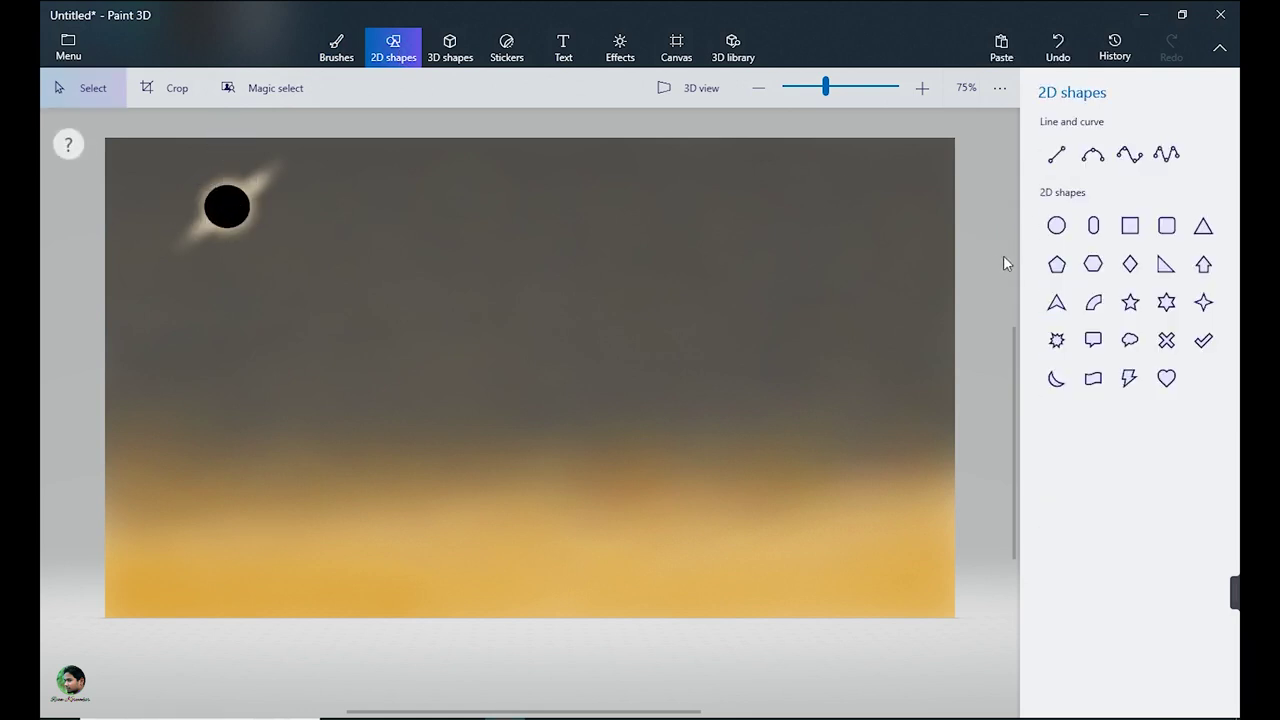
Step: Spray faint cream highlights on the black circle's upper-right and lower-left edges at 2% opacity
left_click(336, 47)
left_click_drag(1088, 270, 1049, 270)
left_click(248, 192)
left_click(246, 190)
mouse_move(244, 191)
left_mouse_down()
mouse_move(271, 177)
mouse_move(246, 198)
left_mouse_up()
left_click_drag(1050, 270, 1059, 270)
left_click_drag(209, 218, 213, 219)
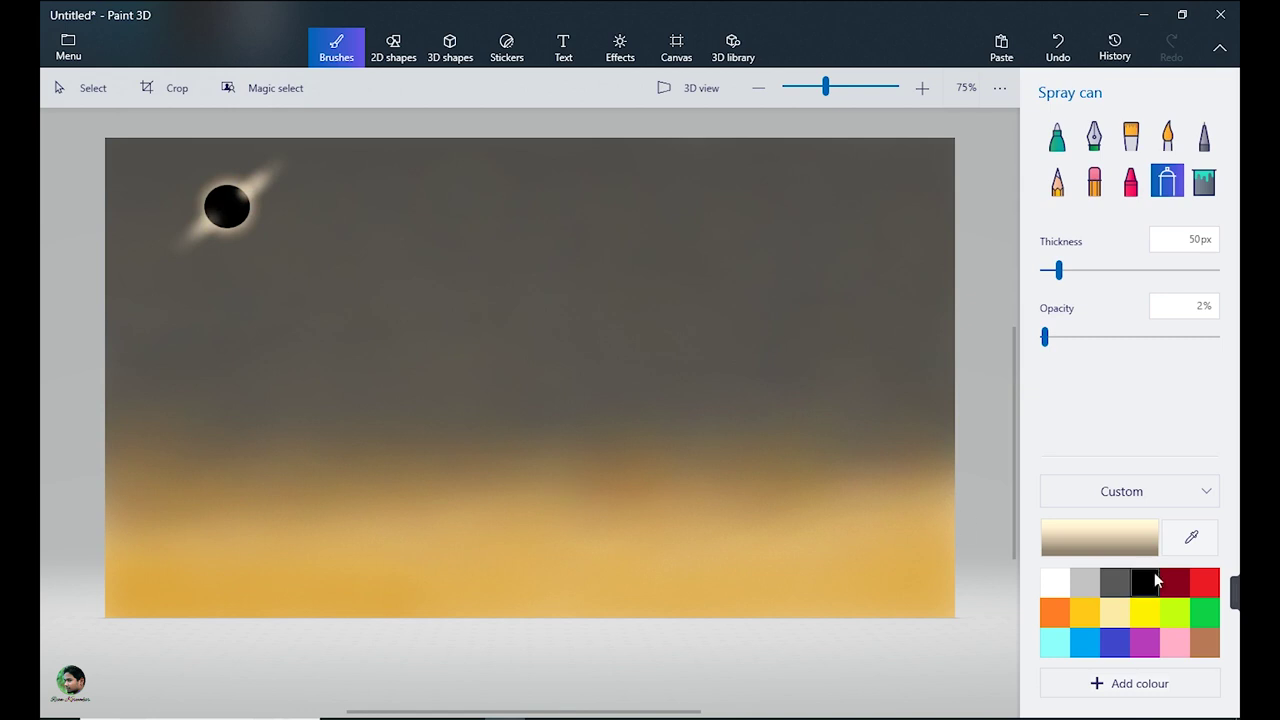
Step: Mix a dark brown and draw a thin wavy Marker ridge line across the lower part of the golden glow
left_click(1099, 537)
left_click(552, 376)
left_click(511, 534)
left_click(1057, 135)
left_click_drag(1049, 270, 1047, 270)
mouse_move(106, 517)
left_mouse_down()
mouse_move(840, 534)
mouse_move(956, 521)
left_mouse_up()
key("ctrl+z")
left_click_drag(104, 536, 966, 553)
Step: Fill the area below the ridge line with dark brown Marker strokes, starting at 11 px thickness
left_click_drag(1048, 270, 1060, 270)
mouse_move(108, 546)
left_mouse_down()
mouse_move(122, 545)
mouse_move(131, 572)
mouse_move(143, 543)
mouse_move(160, 540)
mouse_move(124, 556)
mouse_move(279, 546)
mouse_move(269, 551)
left_mouse_up()
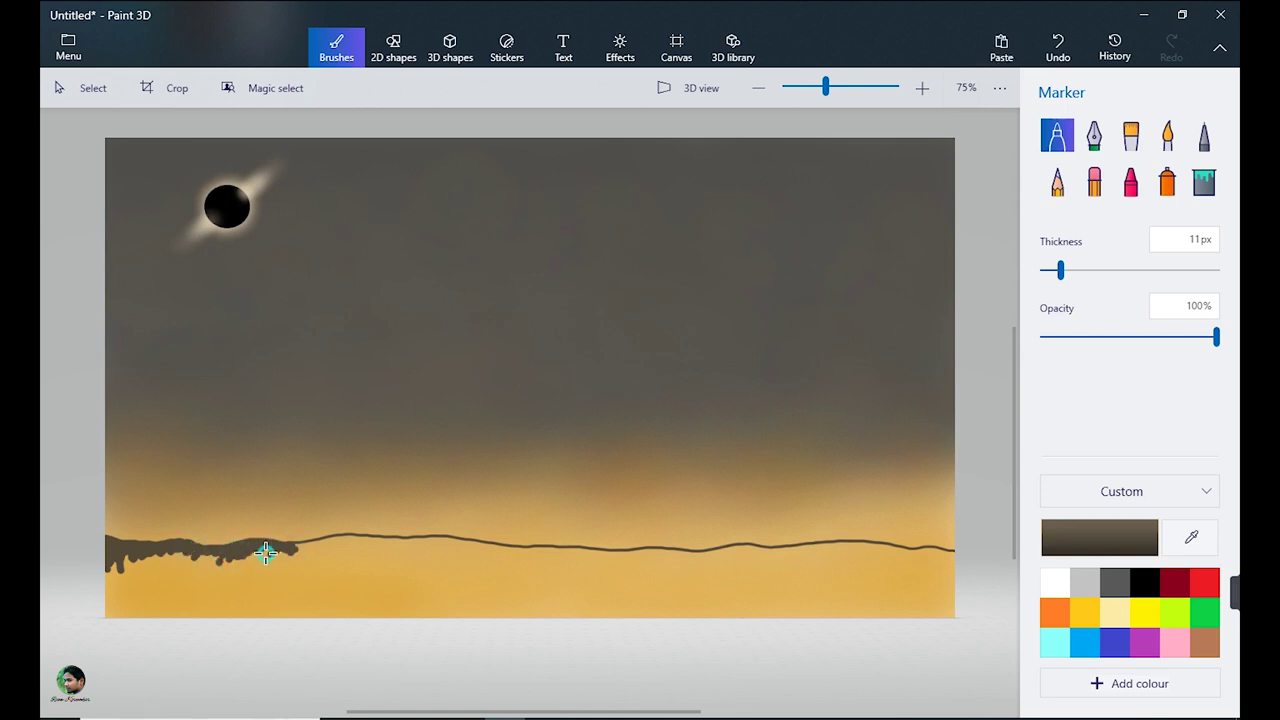
mouse_move(307, 548)
left_mouse_down()
mouse_move(263, 554)
mouse_move(329, 537)
mouse_move(434, 539)
mouse_move(111, 571)
mouse_move(189, 554)
mouse_move(241, 564)
left_mouse_up()
left_click_drag(565, 549, 479, 548)
mouse_move(567, 550)
left_mouse_down()
mouse_move(517, 551)
mouse_move(612, 551)
mouse_move(573, 563)
mouse_move(457, 551)
mouse_move(754, 549)
mouse_move(698, 555)
mouse_move(766, 580)
mouse_move(751, 546)
mouse_move(558, 578)
mouse_move(420, 557)
mouse_move(266, 590)
left_mouse_up()
left_click_drag(1060, 270, 1097, 270)
mouse_move(110, 600)
left_mouse_down()
mouse_move(363, 560)
mouse_move(259, 587)
mouse_move(914, 606)
mouse_move(457, 580)
mouse_move(766, 571)
left_mouse_up()
left_click_drag(1097, 270, 1052, 270)
left_click_drag(760, 551, 800, 549)
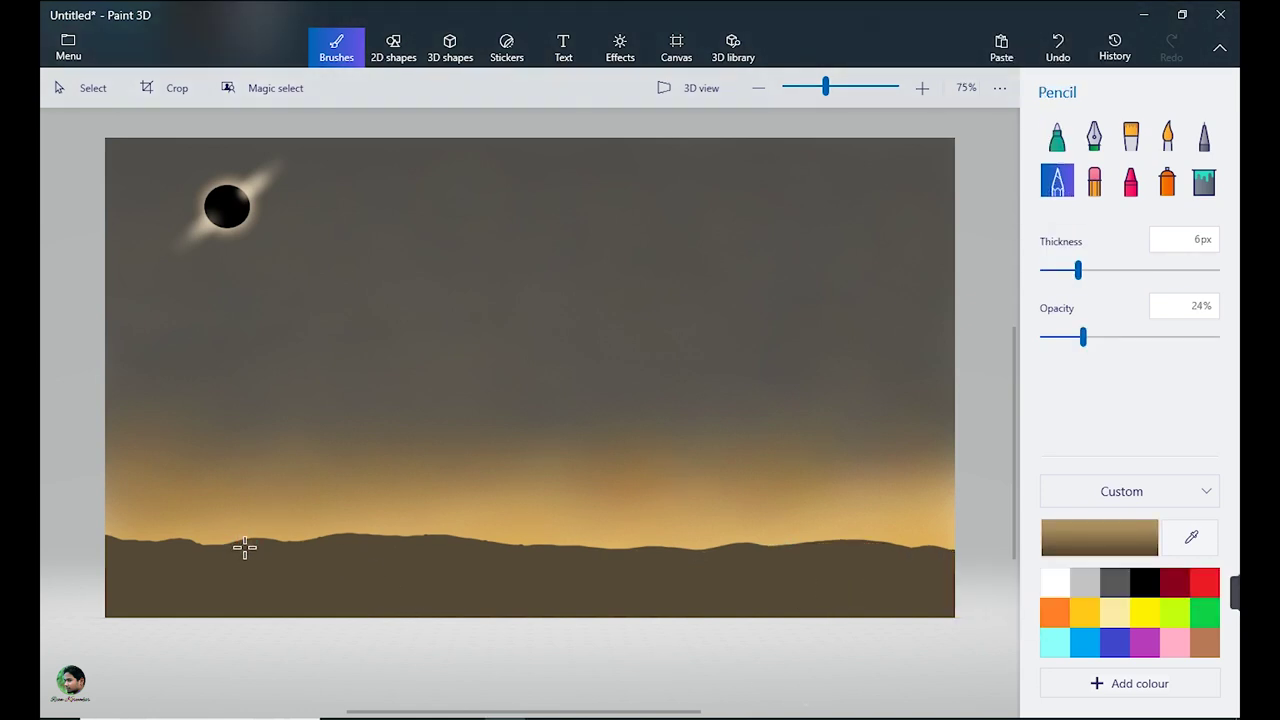
Step: Sketch light brown slope texture on the leftmost hills with a 5 px Pencil at 21% opacity
left_click_drag(1083, 337, 1101, 337)
left_click_drag(1078, 270, 1042, 271)
left_click_drag(1101, 337, 1106, 337)
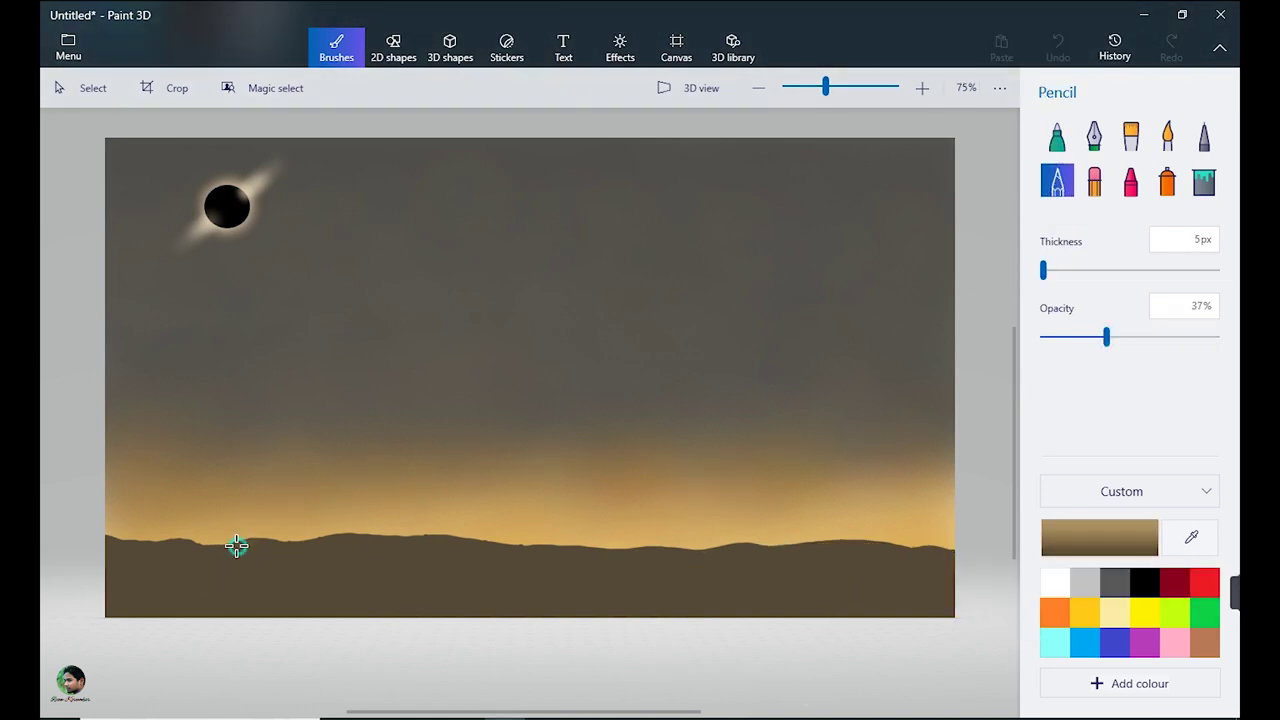
mouse_move(227, 548)
left_mouse_down()
mouse_move(206, 551)
mouse_move(263, 543)
mouse_move(230, 549)
left_mouse_up()
left_click_drag(1106, 337, 1078, 337)
mouse_move(200, 555)
left_mouse_down()
mouse_move(279, 545)
mouse_move(314, 566)
mouse_move(272, 543)
mouse_move(327, 584)
mouse_move(276, 555)
mouse_move(184, 544)
mouse_move(160, 578)
mouse_move(119, 554)
mouse_move(167, 591)
mouse_move(152, 544)
mouse_move(165, 555)
mouse_move(149, 544)
mouse_move(196, 589)
mouse_move(147, 544)
left_mouse_up()
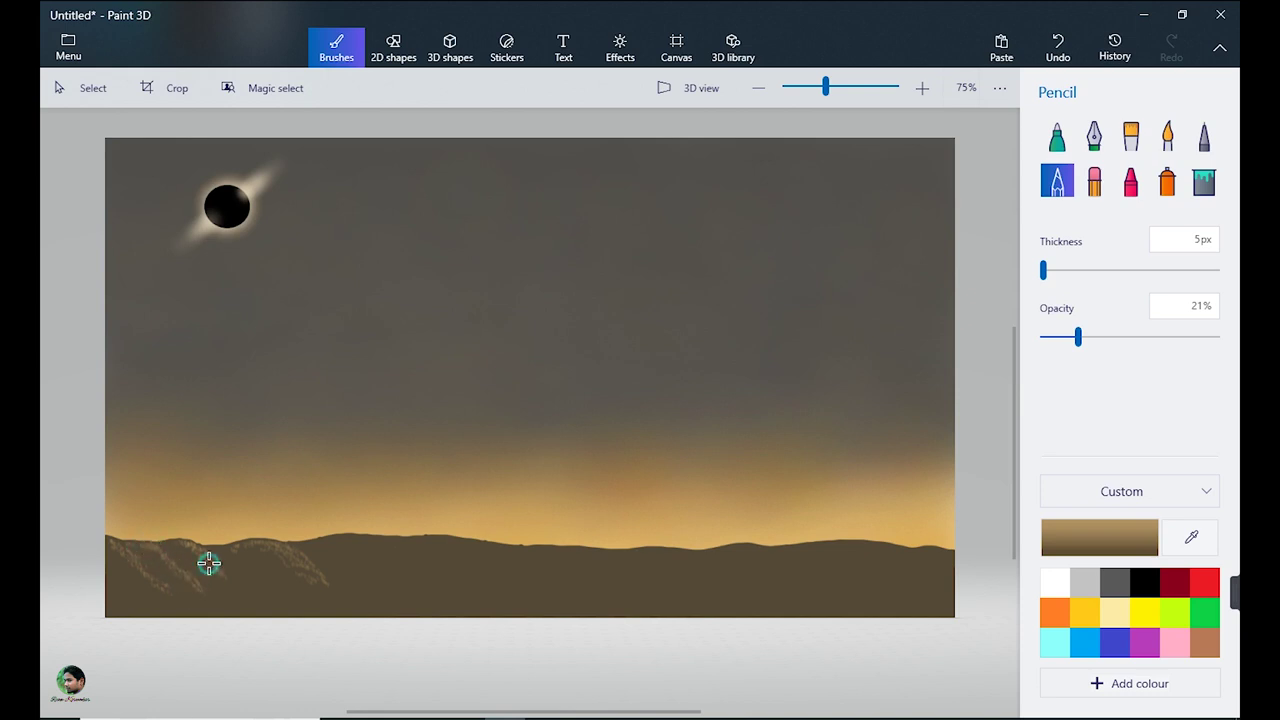
Step: Continue the light brown pencil texture across the middle hills and fill in the lower left slopes
mouse_move(241, 566)
left_mouse_down()
mouse_move(260, 574)
mouse_move(220, 546)
mouse_move(238, 568)
left_mouse_up()
mouse_move(365, 541)
left_mouse_down()
mouse_move(391, 560)
mouse_move(346, 537)
mouse_move(428, 576)
mouse_move(434, 554)
mouse_move(460, 568)
left_mouse_up()
mouse_move(337, 566)
left_mouse_down()
mouse_move(369, 580)
mouse_move(503, 554)
mouse_move(474, 547)
mouse_move(507, 557)
mouse_move(448, 542)
mouse_move(465, 543)
mouse_move(403, 540)
mouse_move(466, 578)
mouse_move(532, 579)
mouse_move(343, 541)
mouse_move(395, 563)
mouse_move(484, 551)
mouse_move(467, 546)
mouse_move(492, 557)
mouse_move(441, 539)
mouse_move(565, 553)
mouse_move(589, 566)
mouse_move(542, 548)
mouse_move(587, 570)
mouse_move(542, 565)
mouse_move(584, 583)
mouse_move(529, 558)
mouse_move(583, 588)
mouse_move(551, 549)
mouse_move(618, 552)
mouse_move(627, 557)
mouse_move(605, 553)
mouse_move(662, 582)
mouse_move(595, 552)
mouse_move(646, 587)
mouse_move(634, 600)
mouse_move(620, 578)
mouse_move(486, 567)
mouse_move(506, 591)
mouse_move(552, 583)
mouse_move(555, 594)
mouse_move(611, 575)
mouse_move(403, 578)
mouse_move(451, 577)
left_mouse_up()
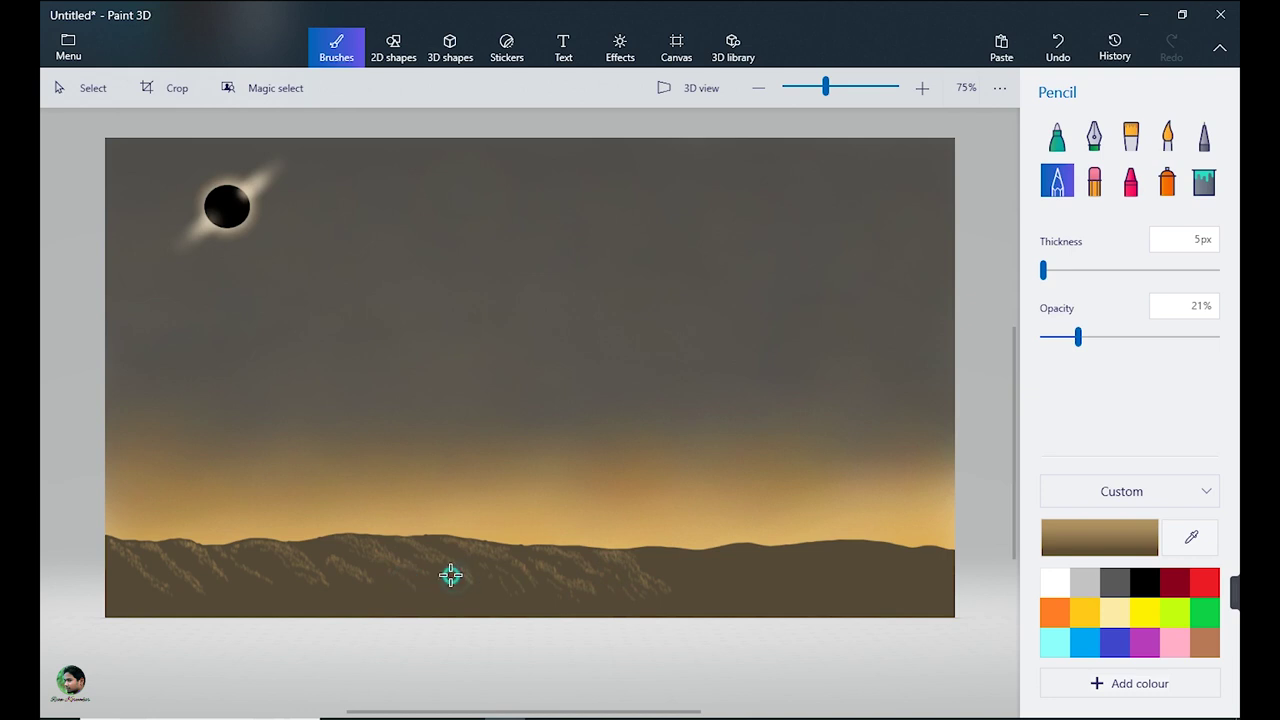
mouse_move(288, 582)
left_mouse_down()
mouse_move(424, 578)
mouse_move(170, 577)
mouse_move(239, 575)
mouse_move(258, 588)
mouse_move(253, 561)
mouse_move(185, 592)
mouse_move(114, 577)
left_mouse_up()
mouse_move(678, 557)
left_mouse_down()
mouse_move(666, 551)
mouse_move(691, 563)
mouse_move(666, 561)
mouse_move(675, 583)
left_mouse_up()
mouse_move(734, 551)
left_mouse_down()
mouse_move(789, 571)
mouse_move(708, 552)
mouse_move(751, 558)
mouse_move(772, 581)
mouse_move(740, 601)
mouse_move(782, 586)
left_mouse_up()
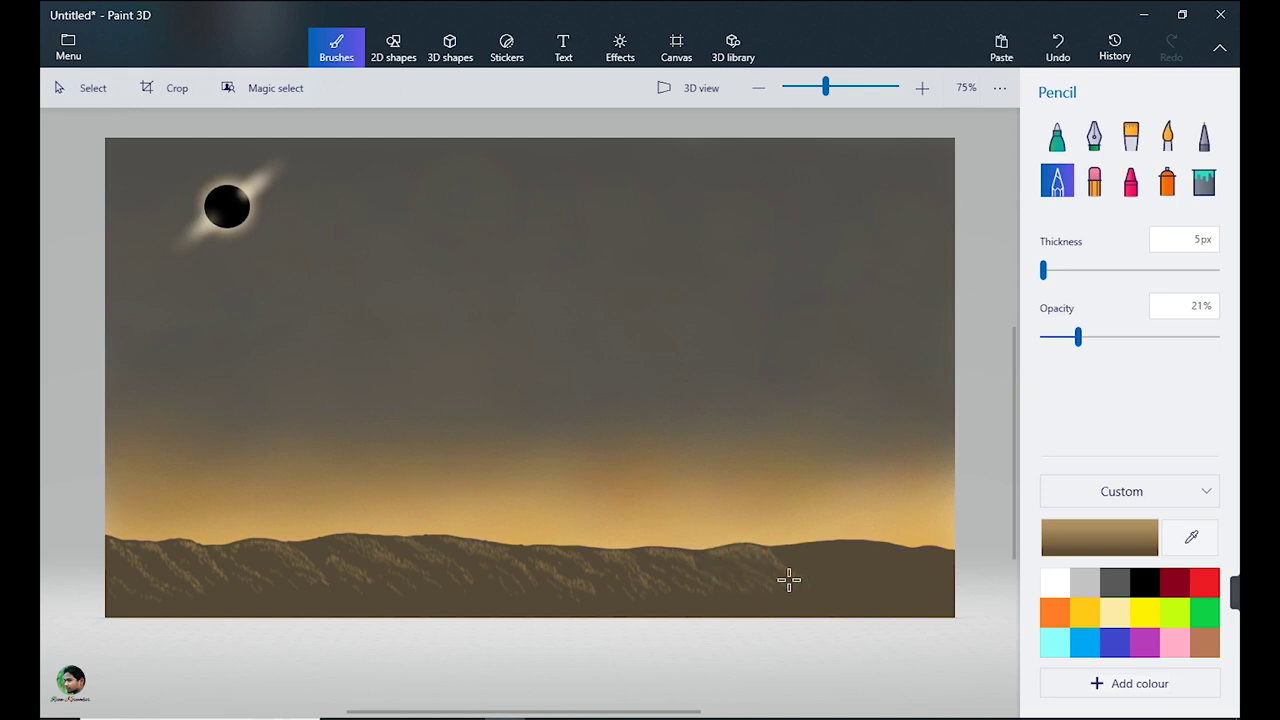
Step: Add the light brown pencil texture to the hills at the right end of the ridge
left_click_drag(883, 548, 906, 555)
mouse_move(829, 548)
left_mouse_down()
mouse_move(872, 550)
mouse_move(907, 574)
left_mouse_up()
mouse_move(831, 547)
left_mouse_down()
mouse_move(884, 576)
mouse_move(809, 548)
mouse_move(835, 563)
mouse_move(861, 556)
mouse_move(811, 549)
mouse_move(802, 564)
mouse_move(819, 547)
mouse_move(931, 566)
left_mouse_up()
mouse_move(784, 553)
left_mouse_down()
mouse_move(806, 543)
mouse_move(734, 546)
mouse_move(765, 556)
left_mouse_up()
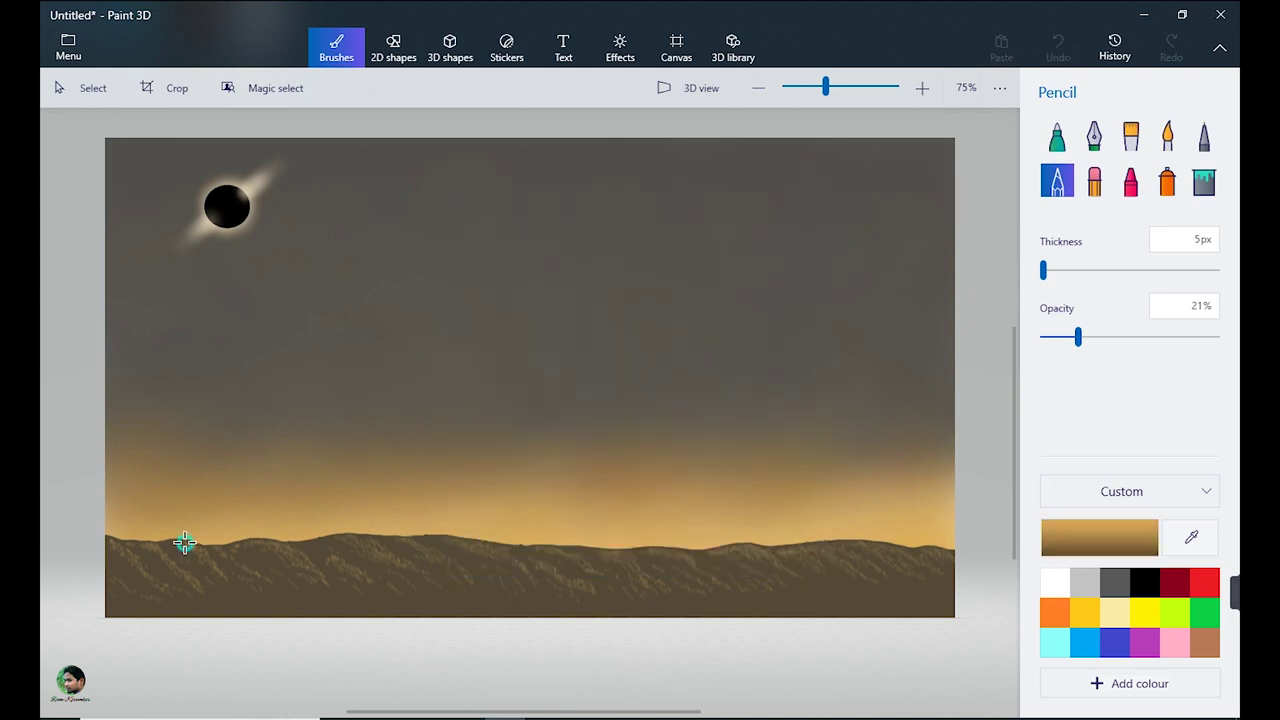
Step: Draw golden-brown pencil highlights over the hill slopes from the left edge to the right edge
mouse_move(183, 540)
left_mouse_down()
mouse_move(228, 577)
mouse_move(205, 550)
mouse_move(267, 540)
mouse_move(318, 570)
left_mouse_up()
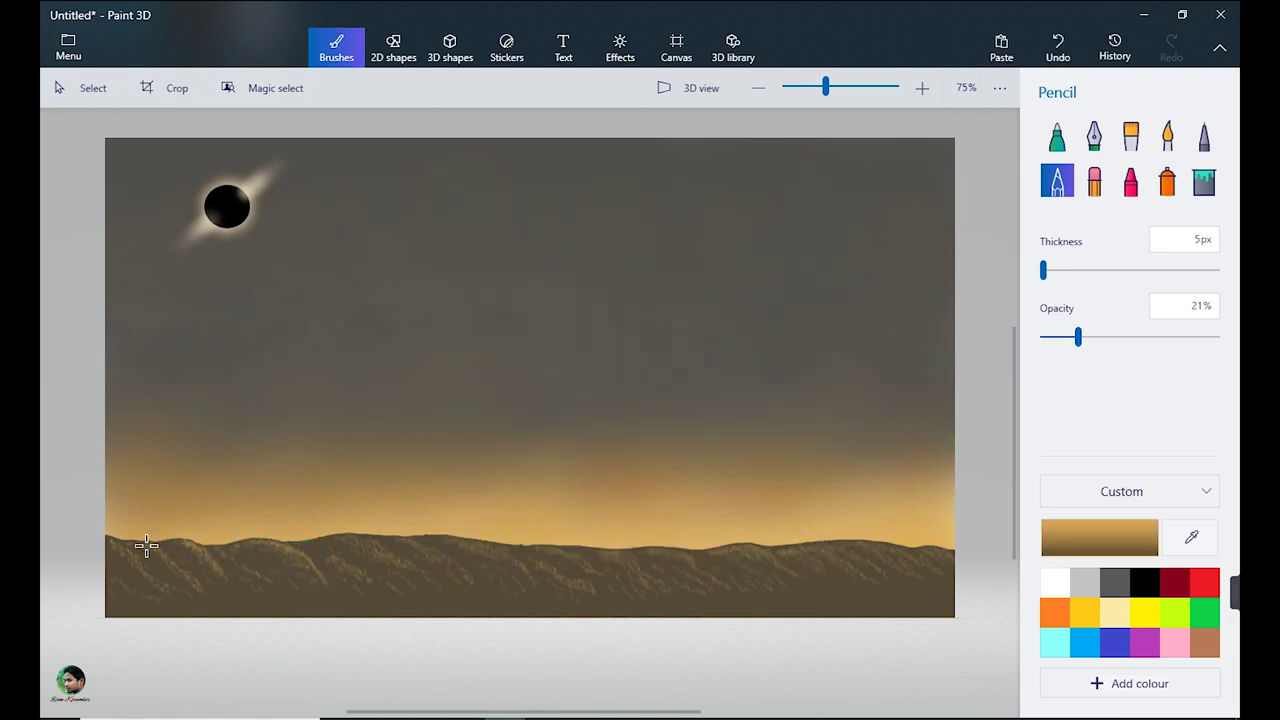
mouse_move(143, 543)
left_mouse_down()
mouse_move(187, 573)
mouse_move(109, 540)
mouse_move(157, 580)
left_mouse_up()
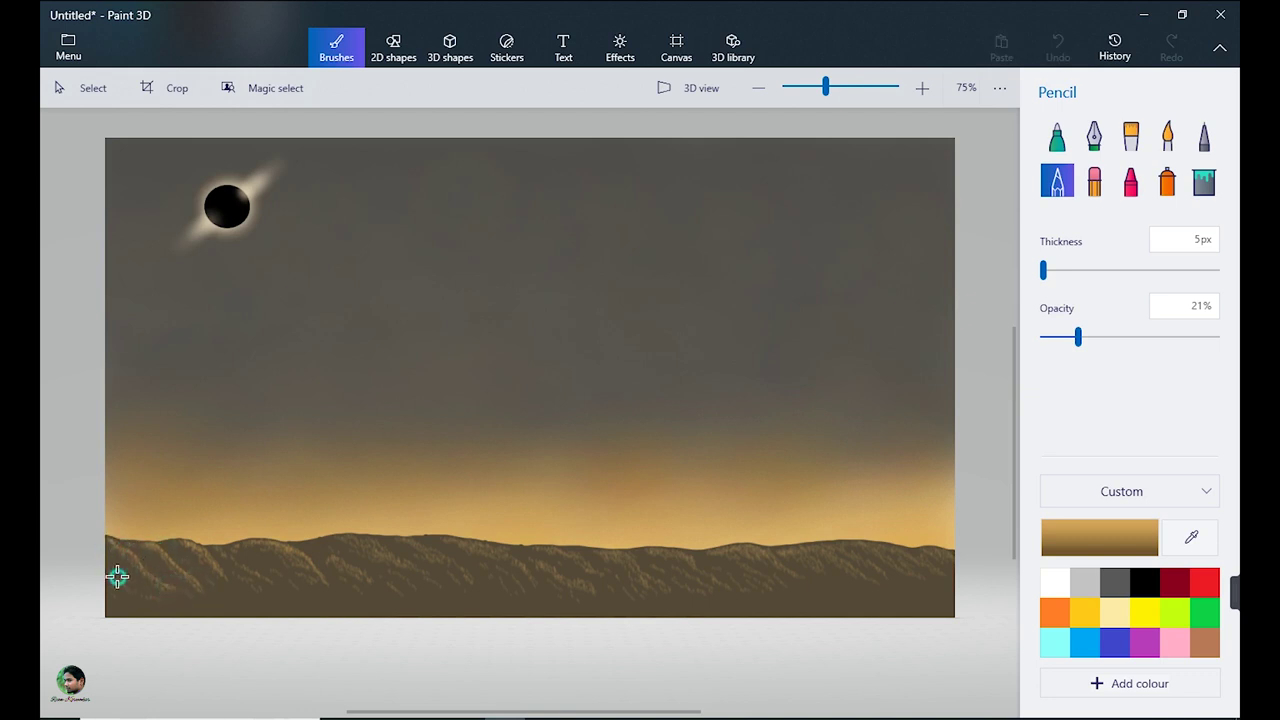
mouse_move(331, 534)
left_mouse_down()
mouse_move(349, 569)
mouse_move(382, 546)
mouse_move(390, 554)
mouse_move(373, 543)
mouse_move(408, 562)
mouse_move(425, 546)
mouse_move(456, 564)
mouse_move(499, 549)
mouse_move(523, 563)
mouse_move(489, 546)
mouse_move(560, 576)
mouse_move(552, 550)
mouse_move(618, 556)
left_mouse_up()
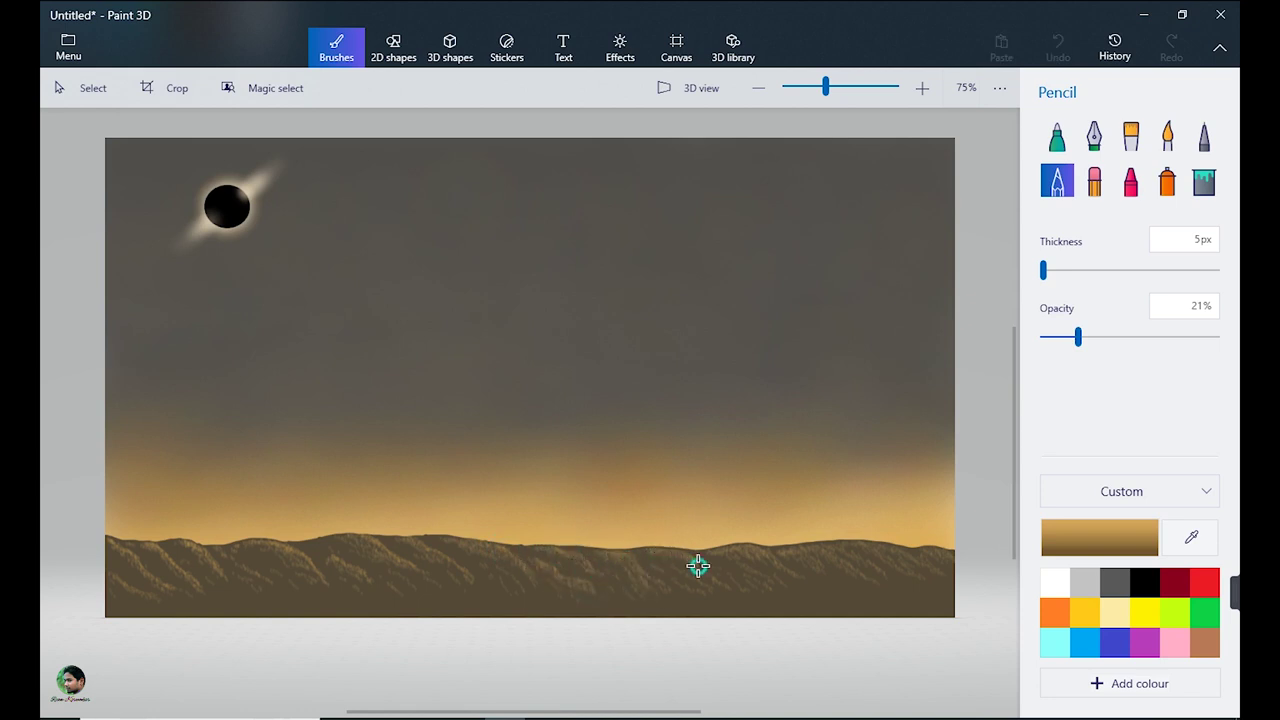
mouse_move(707, 573)
left_mouse_down()
mouse_move(671, 580)
mouse_move(730, 546)
left_mouse_up()
left_click_drag(792, 572, 749, 569)
mouse_move(840, 557)
left_mouse_down()
mouse_move(823, 543)
mouse_move(869, 561)
mouse_move(955, 562)
left_mouse_up()
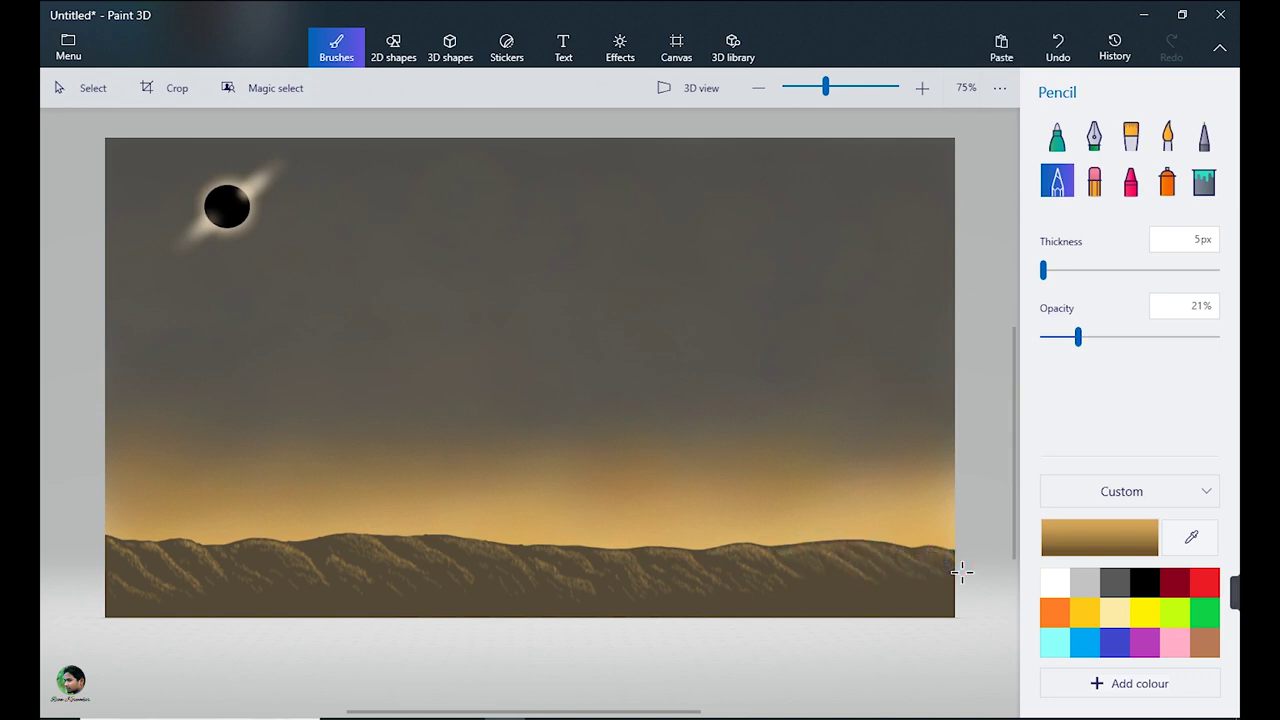
Step: Outline and fill a black ground strip along the painting's bottom edge with the Marker at 100% opacity, setting its thickness to 5 px
left_click(1057, 135)
left_click(1143, 583)
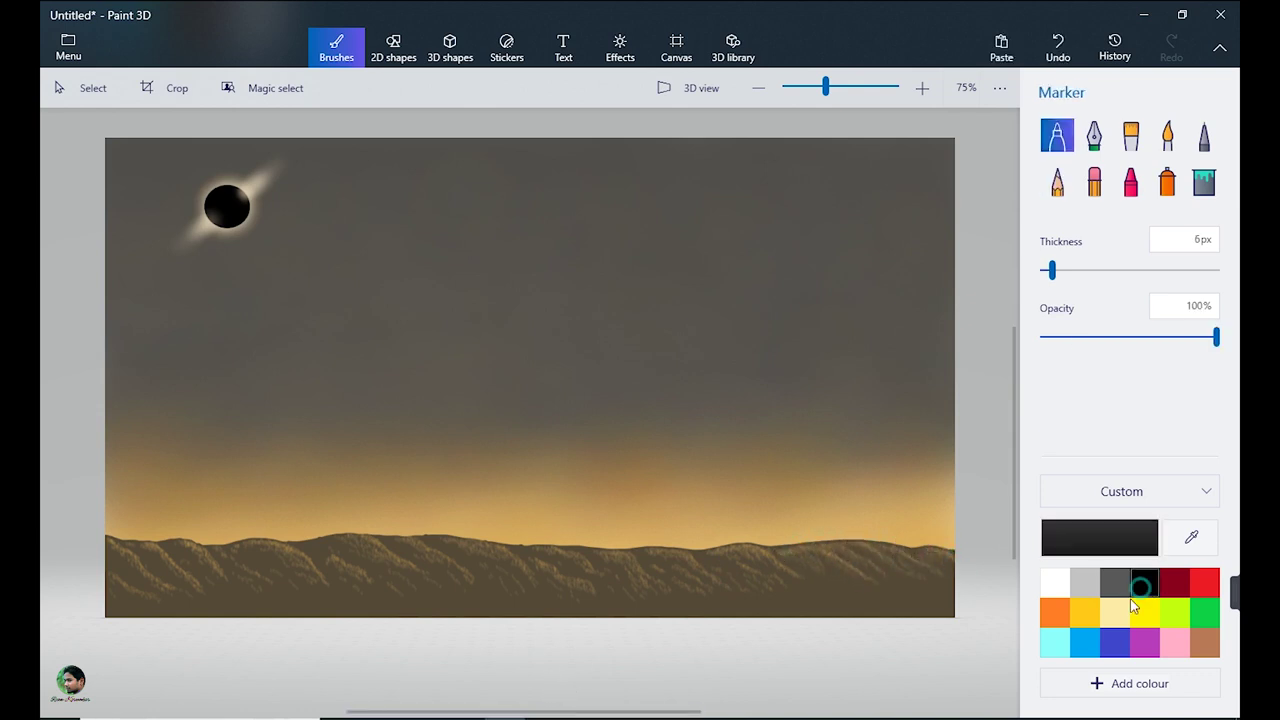
left_click_drag(100, 611, 954, 590)
left_click_drag(1046, 270, 1050, 270)
mouse_move(890, 609)
left_mouse_down()
mouse_move(948, 595)
mouse_move(877, 617)
mouse_move(940, 608)
mouse_move(940, 597)
mouse_move(923, 597)
mouse_move(929, 609)
mouse_move(806, 611)
mouse_move(868, 597)
mouse_move(534, 609)
mouse_move(609, 617)
mouse_move(383, 657)
left_mouse_up()
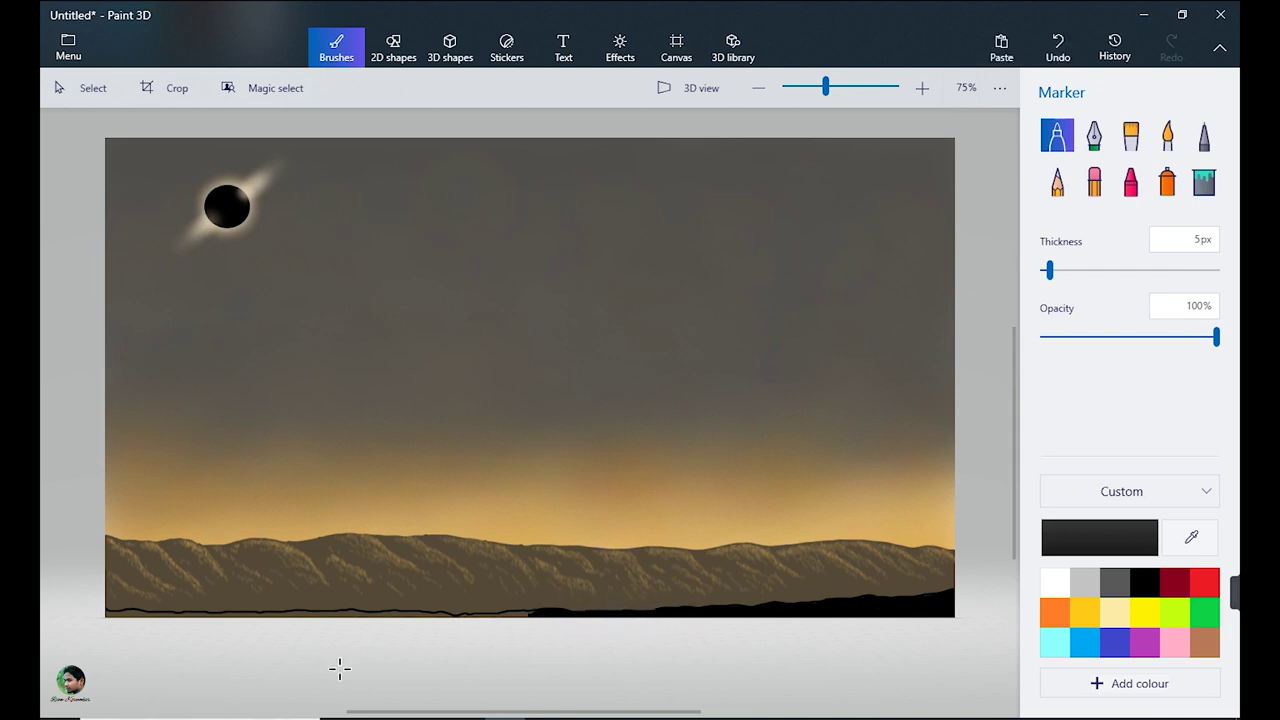
mouse_move(503, 619)
left_mouse_down()
mouse_move(516, 613)
mouse_move(212, 613)
left_mouse_up()
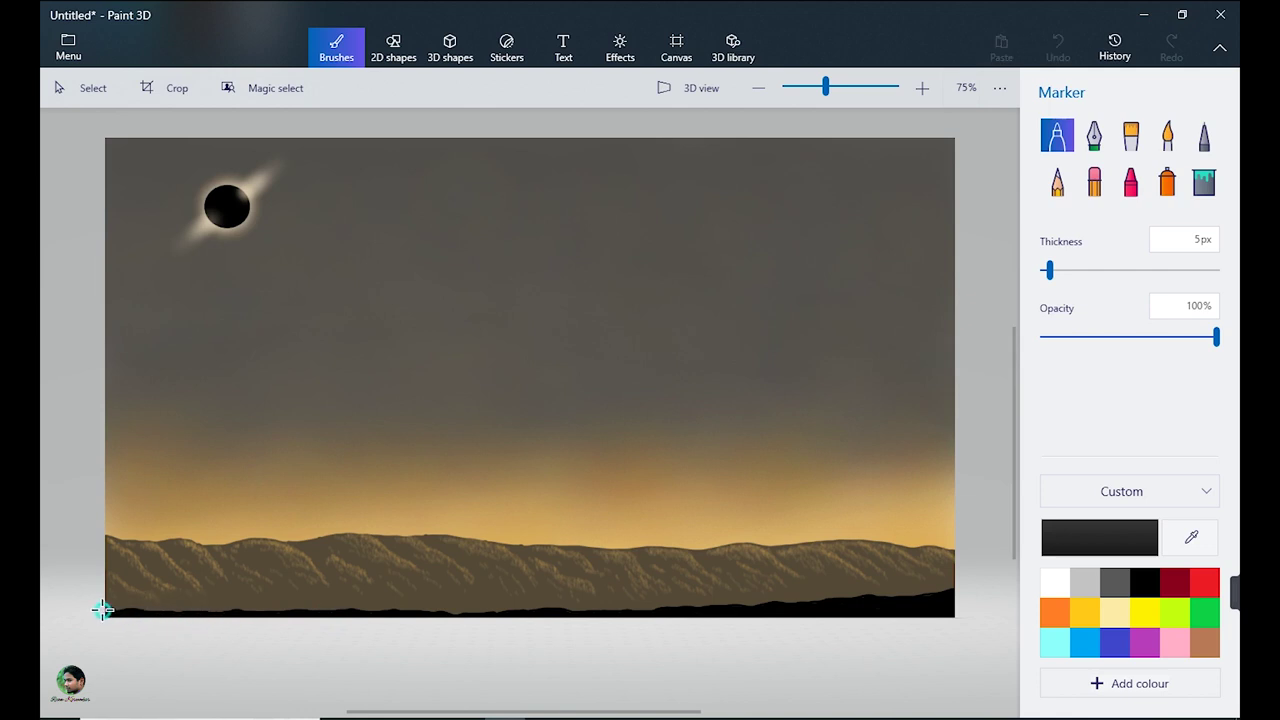
left_click_drag(232, 617, 349, 611)
Step: Sample the sky's grey and sketch texture on the left part of the black ground with a 5 px Pencil at 21% opacity
left_click(1057, 181)
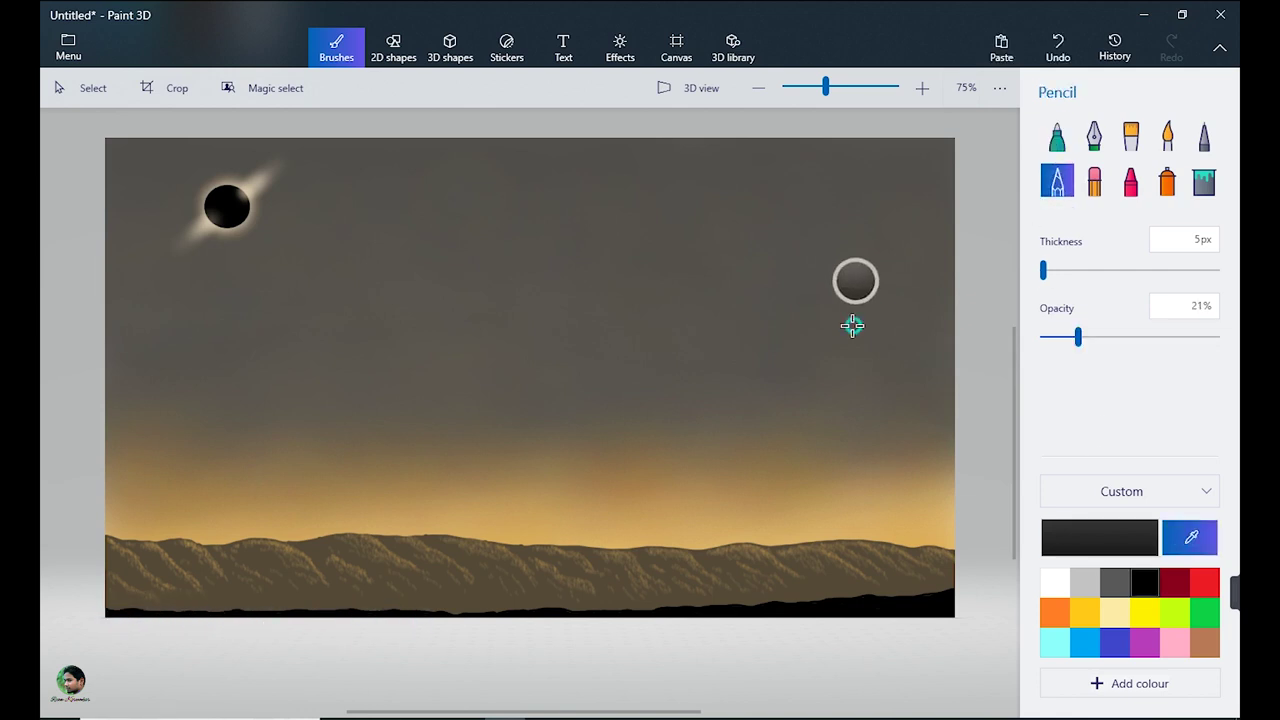
left_click_drag(130, 608, 203, 616)
left_click_drag(137, 611, 139, 612)
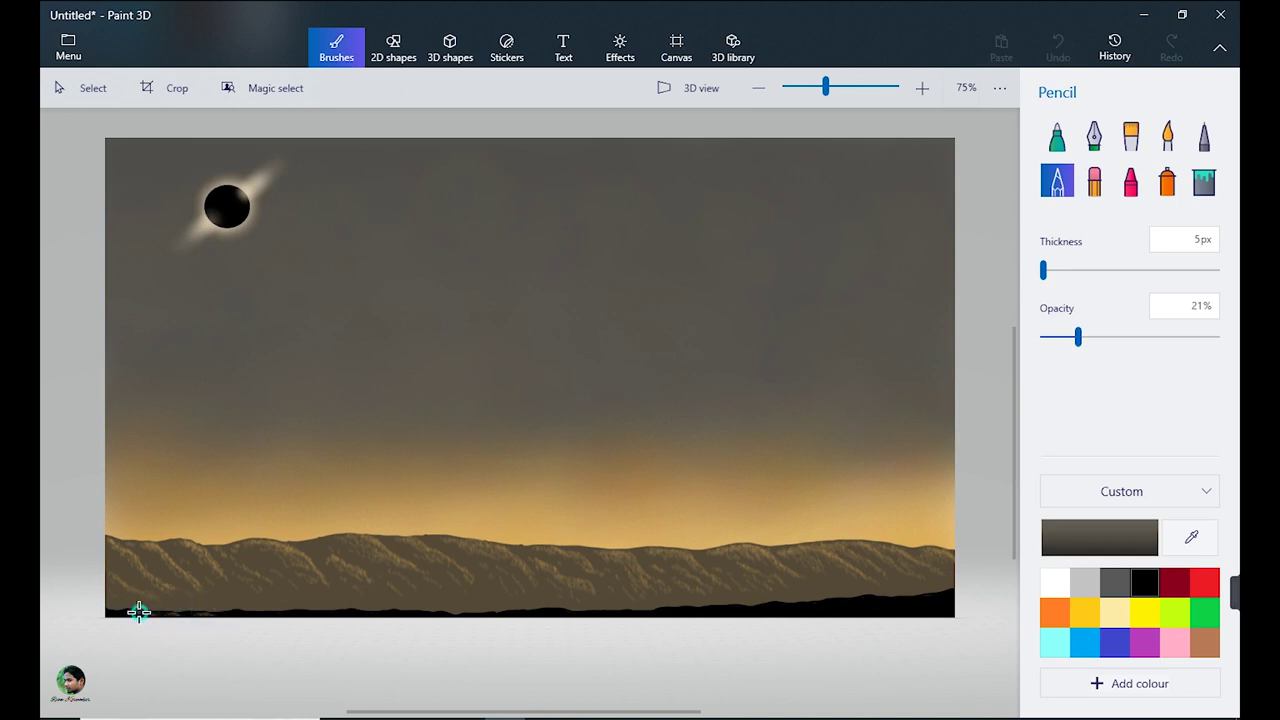
left_click_drag(237, 612, 254, 610)
mouse_move(288, 610)
left_mouse_down()
mouse_move(364, 613)
mouse_move(394, 610)
left_mouse_up()
Step: Continue the grey pencil texture along the middle and right of the black ground, using 55% and 31% opacity
left_click_drag(1078, 337, 1137, 337)
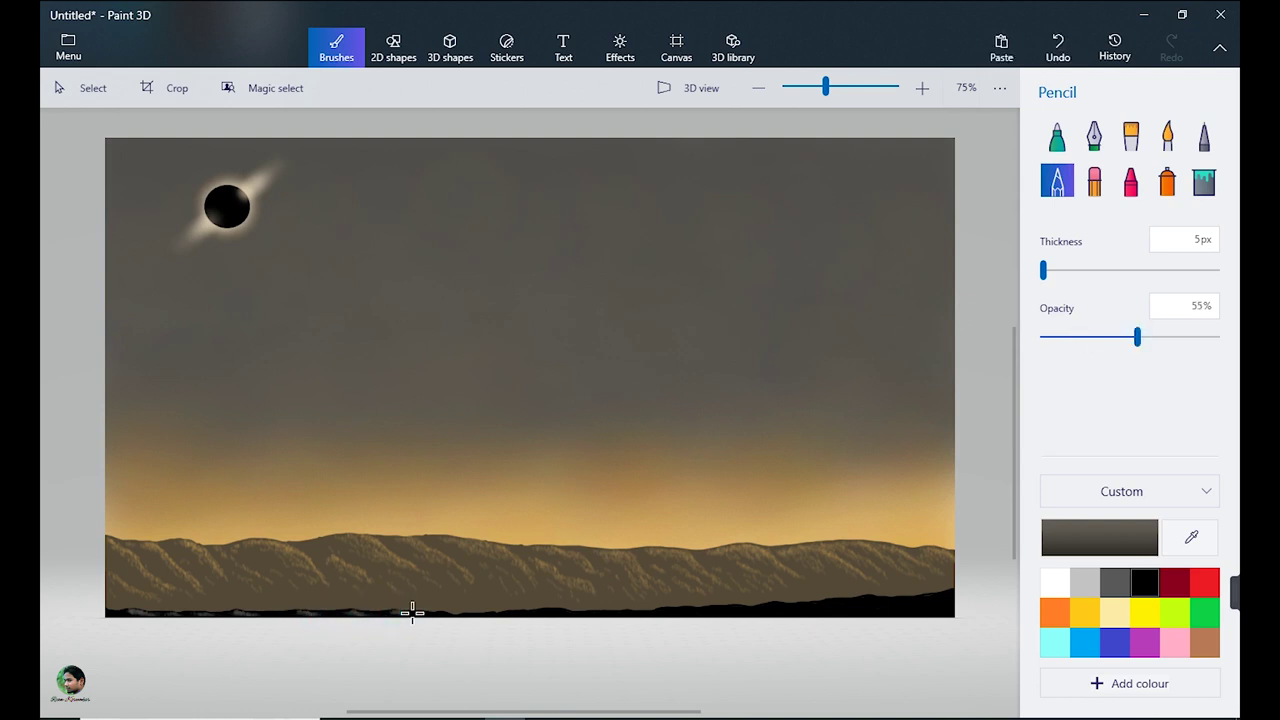
mouse_move(549, 612)
left_mouse_down()
mouse_move(566, 614)
mouse_move(513, 612)
left_mouse_up()
left_click_drag(1137, 337, 1095, 337)
left_click_drag(718, 608, 699, 612)
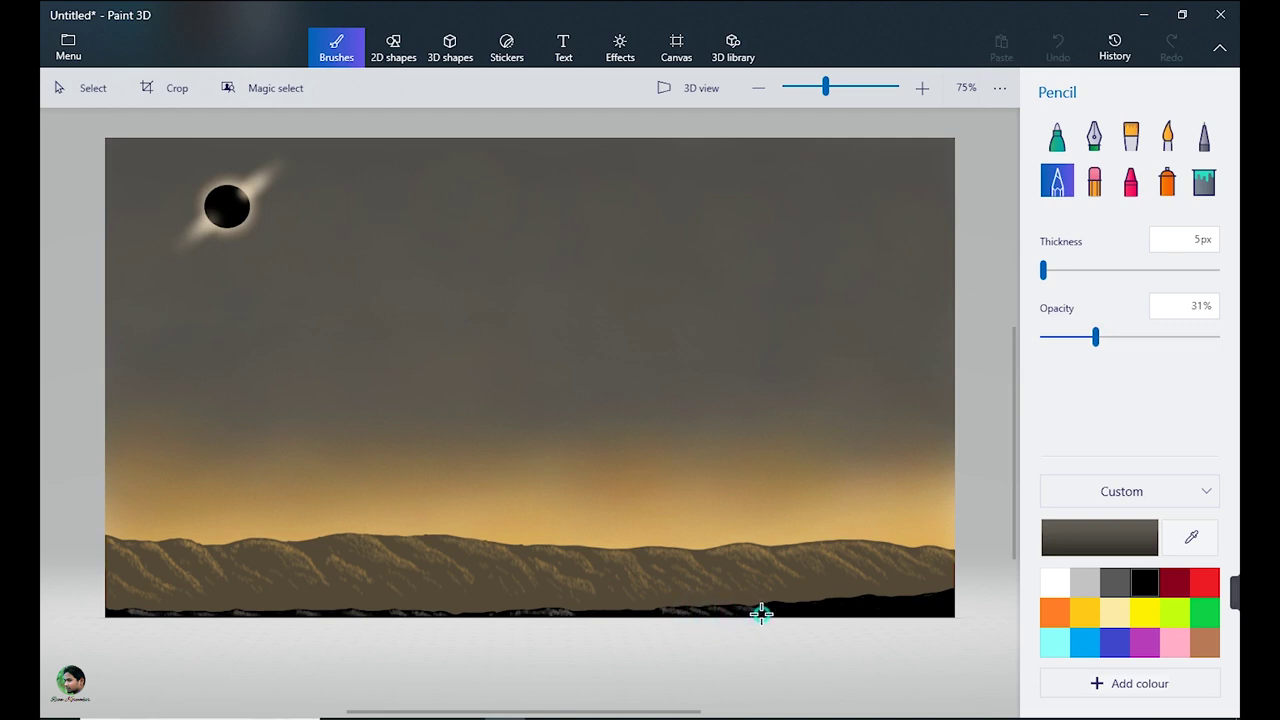
mouse_move(748, 611)
left_mouse_down()
mouse_move(803, 611)
mouse_move(768, 610)
left_mouse_up()
left_click_drag(775, 604, 939, 599)
Step: Set the Pencil opacity to 55% and strengthen the grey texture from the middle of the ground to its left end
left_click_drag(1095, 337, 1137, 337)
left_click_drag(606, 614, 660, 614)
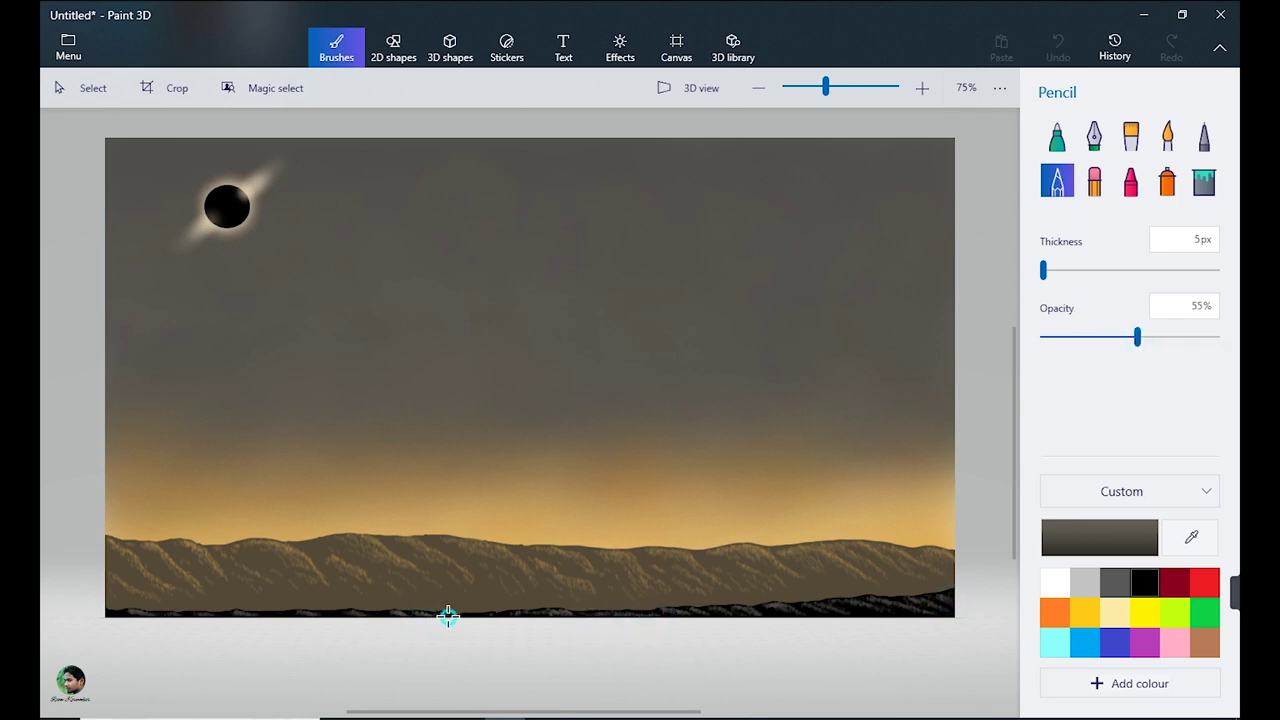
left_click_drag(514, 614, 552, 612)
left_click_drag(288, 603, 419, 610)
left_click_drag(172, 616, 106, 610)
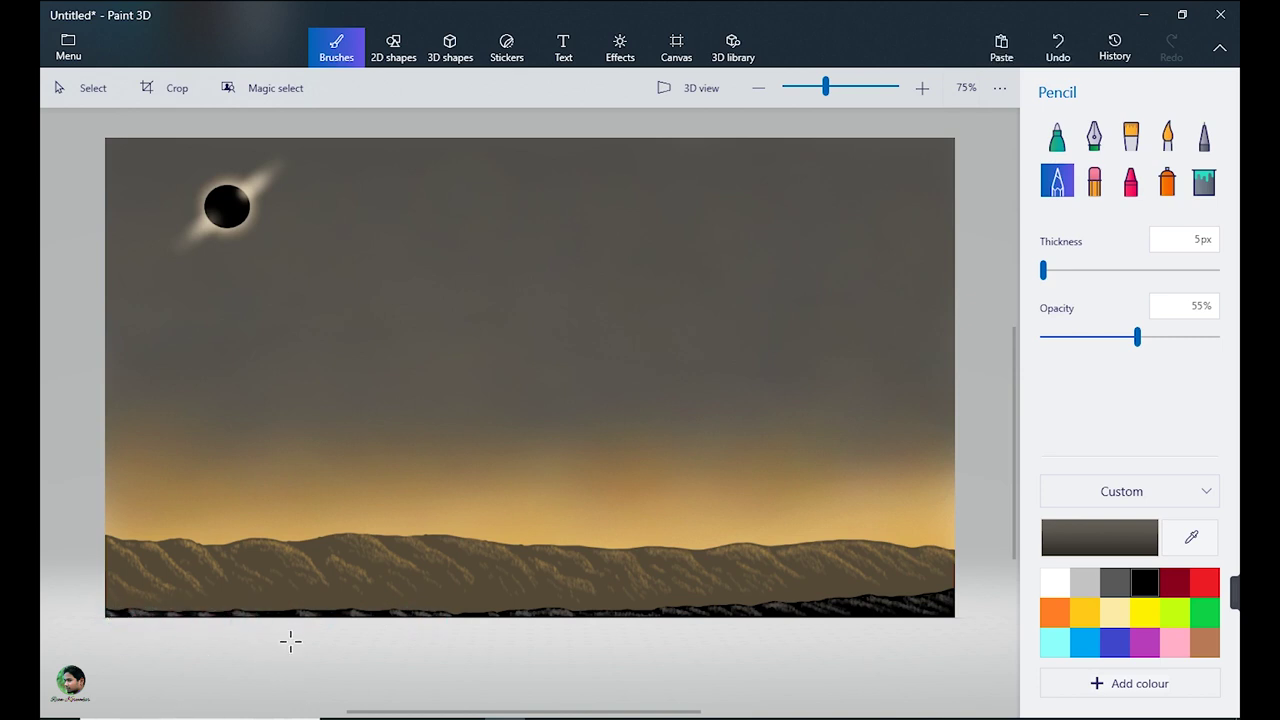
Step: Add fine grey lines to the right half of the black ground with a 1 px Pixel pen at 100% opacity
left_click(1204, 135)
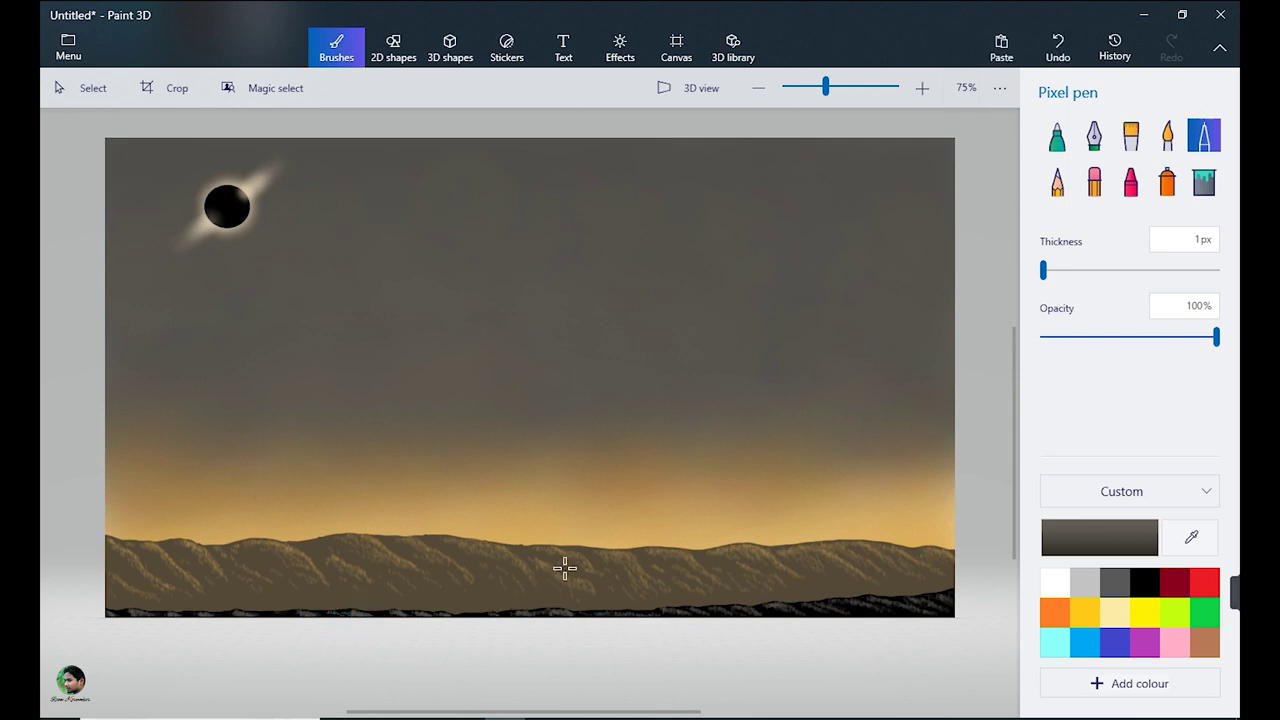
left_click_drag(681, 611, 850, 611)
left_click_drag(816, 606, 845, 612)
left_click_drag(814, 605, 945, 605)
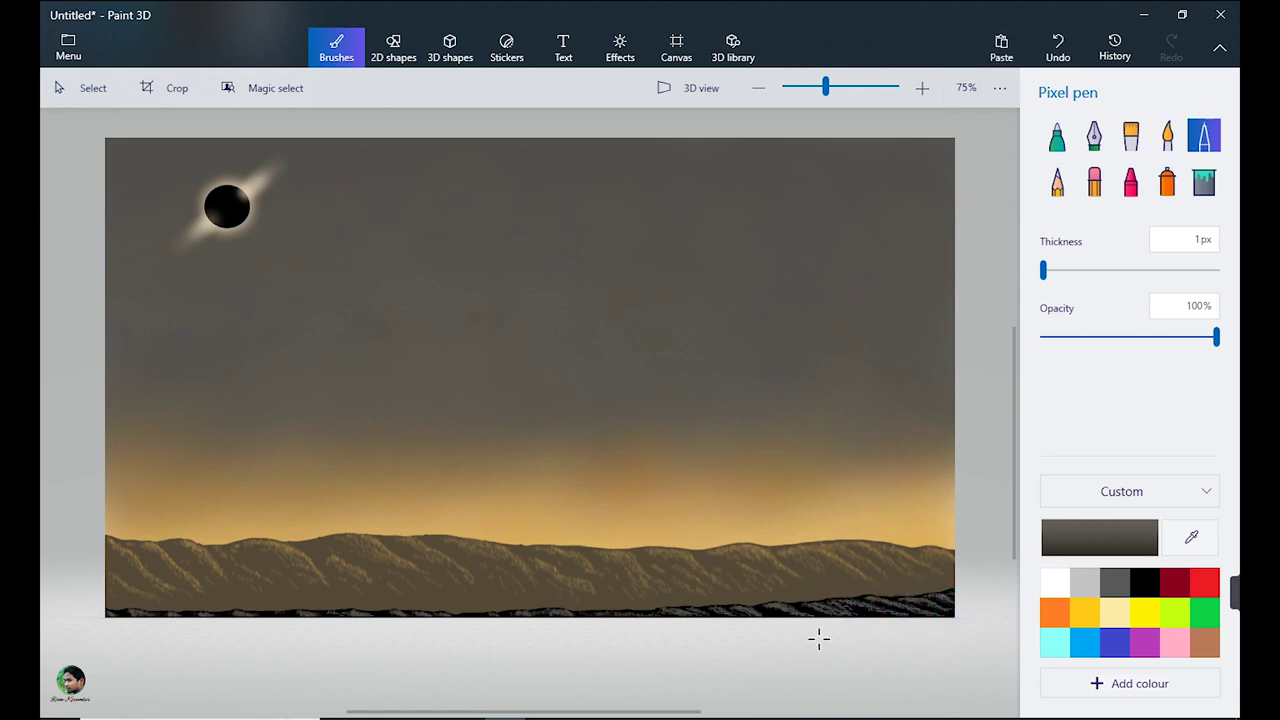
Step: Sample the golden horizon glow and speckle highlights over the left hills' crests with the 1 px Pixel pen
left_click(1175, 538)
left_click(658, 528)
left_click_drag(108, 538, 133, 553)
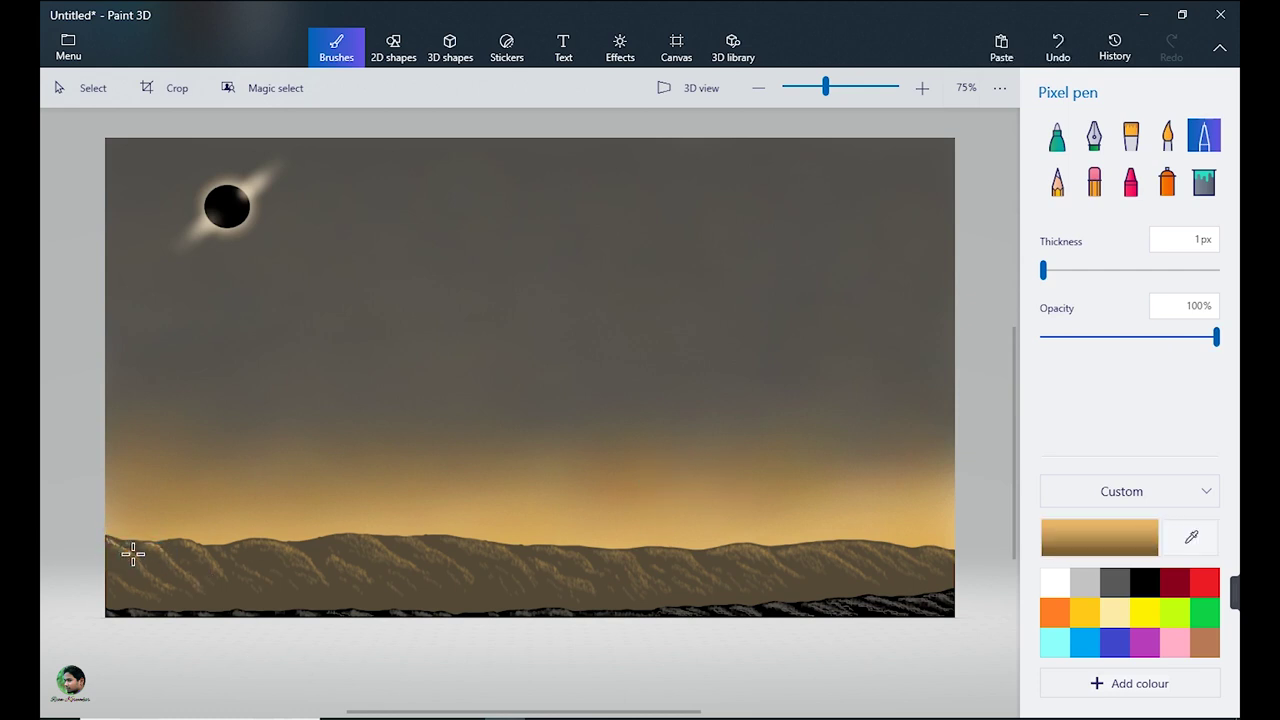
left_click(185, 542)
mouse_move(155, 543)
left_mouse_down()
mouse_move(160, 554)
mouse_move(135, 557)
left_mouse_up()
left_click_drag(303, 557, 263, 538)
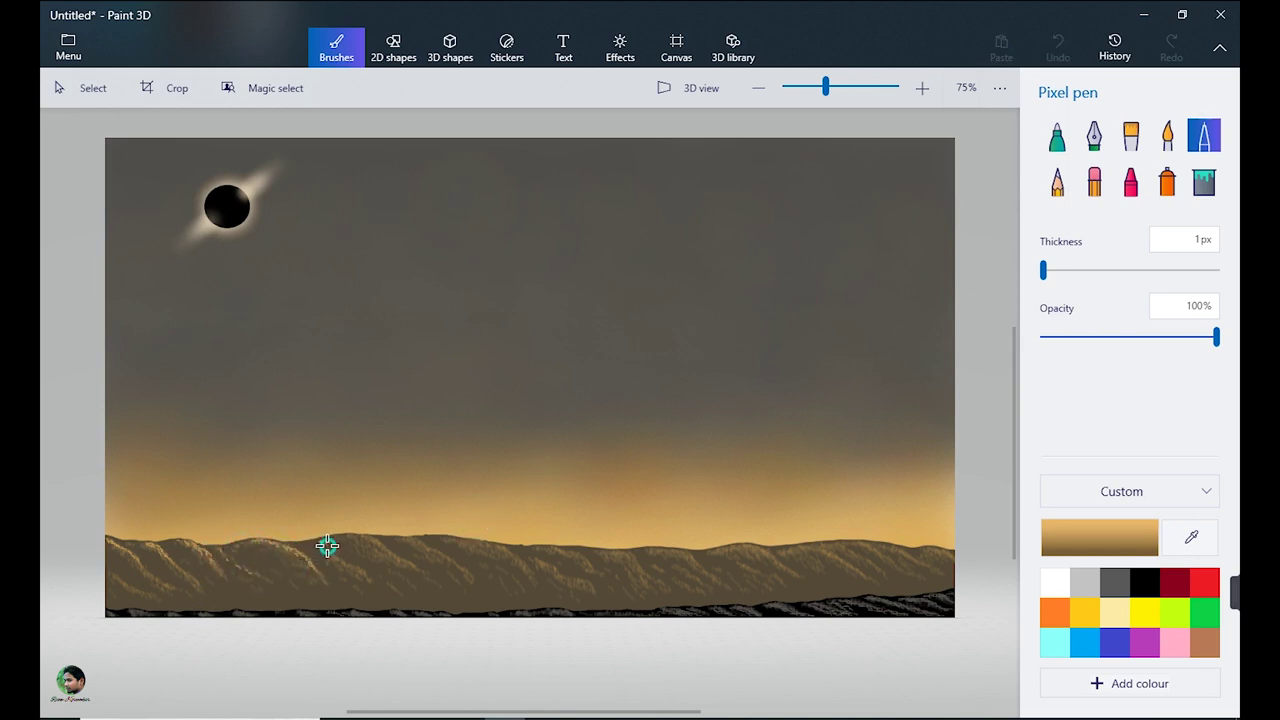
mouse_move(362, 536)
left_mouse_down()
mouse_move(383, 543)
mouse_move(366, 544)
left_mouse_up()
Step: Set the Pixel pen opacity to 36% and add golden highlights to the middle and right hills
left_click(1106, 337)
mouse_move(617, 553)
left_mouse_down()
mouse_move(637, 563)
mouse_move(557, 574)
mouse_move(582, 582)
left_mouse_up()
left_click_drag(678, 553, 692, 571)
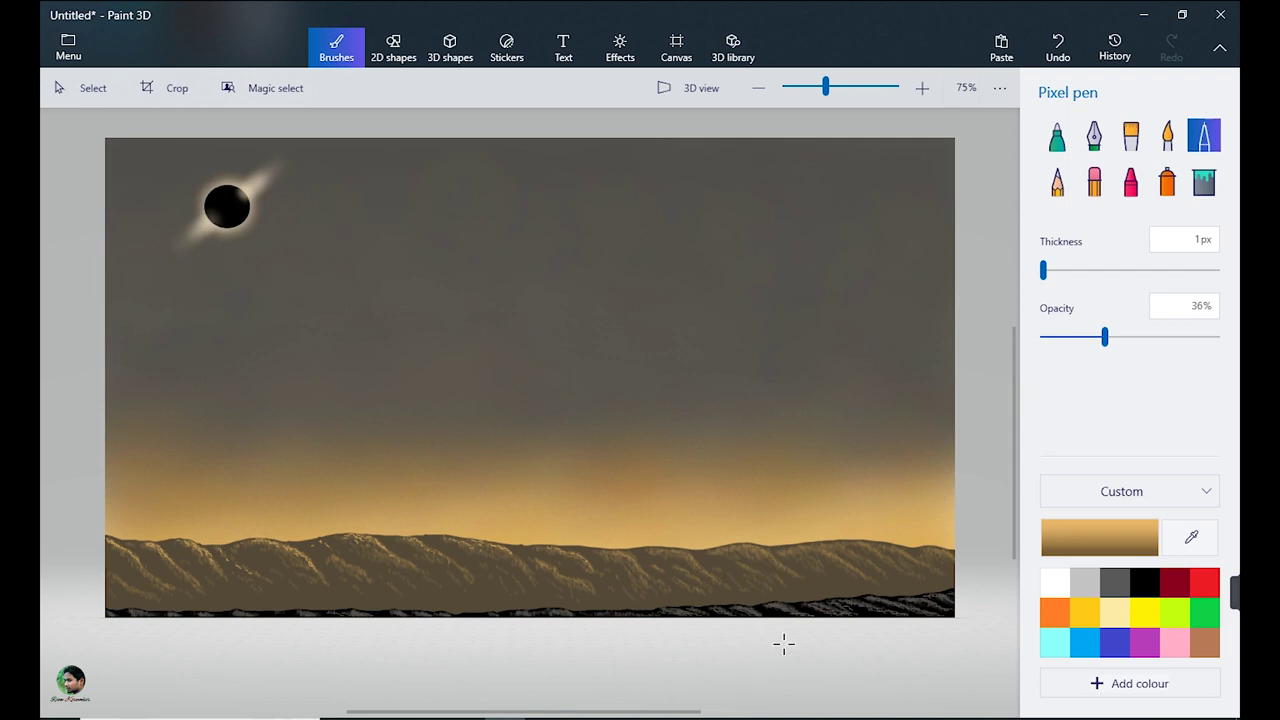
left_click_drag(812, 544, 884, 545)
left_click_drag(807, 555, 853, 550)
Step: Start a new Paint 3D document with a transparent canvas of 1360 × 768 px
key("super")
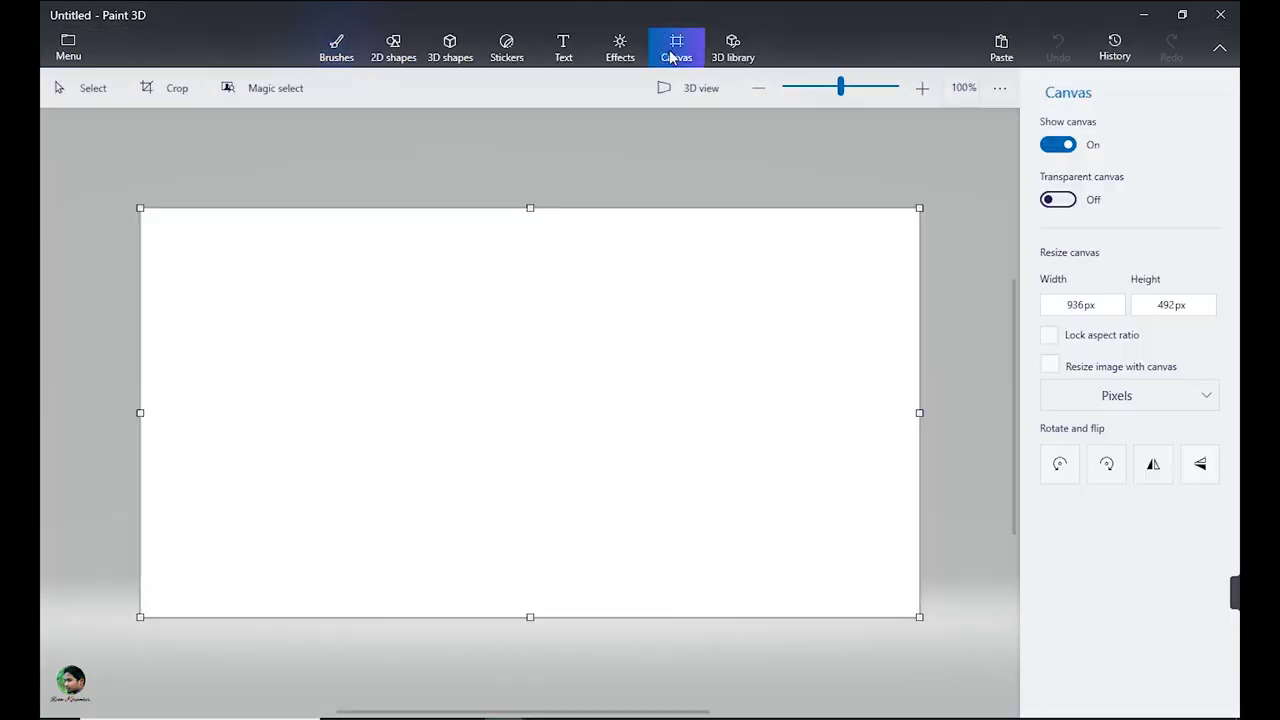
left_click(1082, 304)
left_click(1172, 304)
type("768")
left_click(1058, 199)
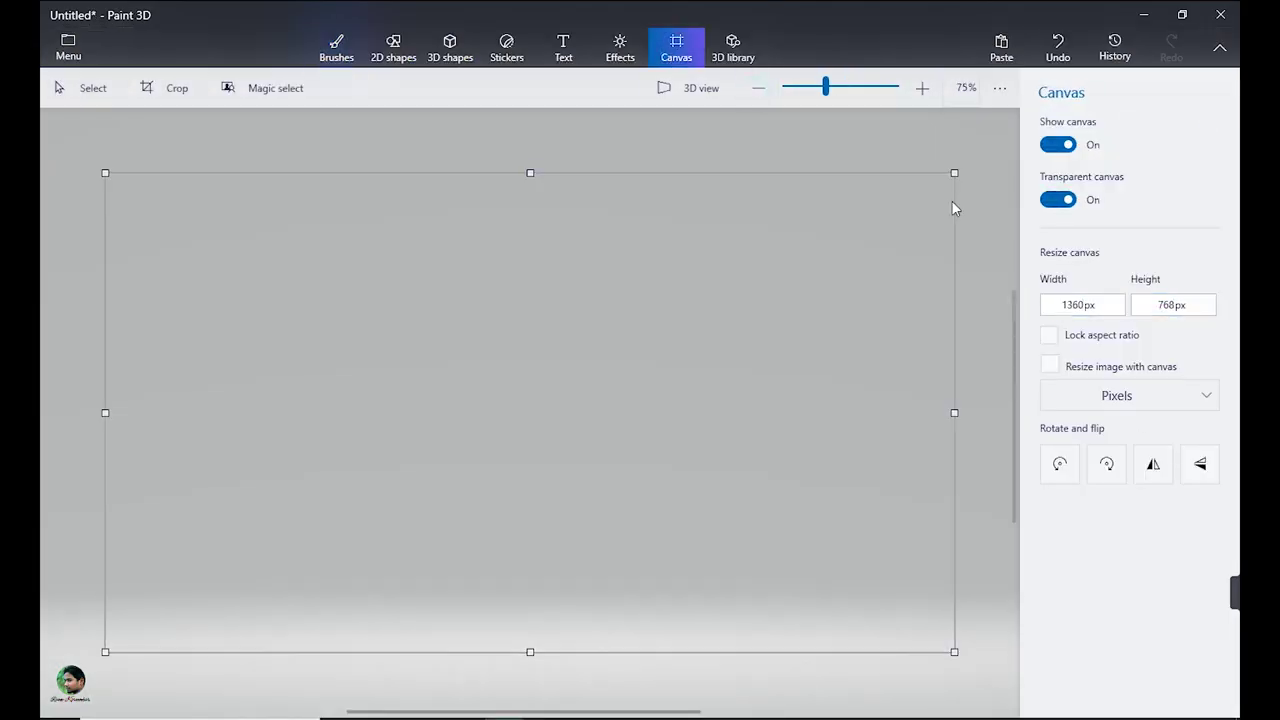
Step: Draw a straight black horizontal ground line across the lower middle of the transparent canvas
left_click(393, 47)
left_click_drag(478, 476, 842, 478)
left_click(957, 379)
left_click_drag(440, 426, 900, 528)
left_click_drag(760, 475, 662, 541)
left_click(882, 365)
Step: Draw three straight black tripod legs spreading from one apex down to the ground line
left_click(1056, 155)
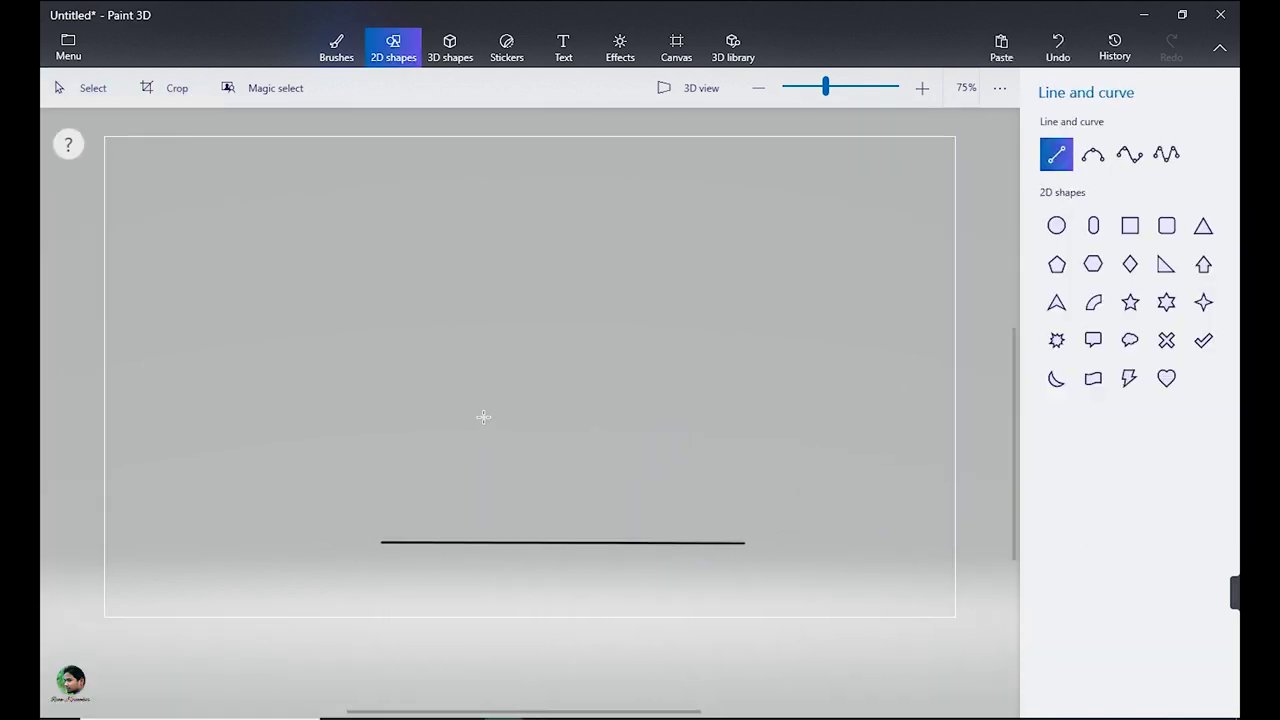
mouse_move(468, 513)
left_mouse_down()
mouse_move(450, 540)
mouse_move(515, 541)
left_mouse_up()
left_click_drag(482, 392, 560, 541)
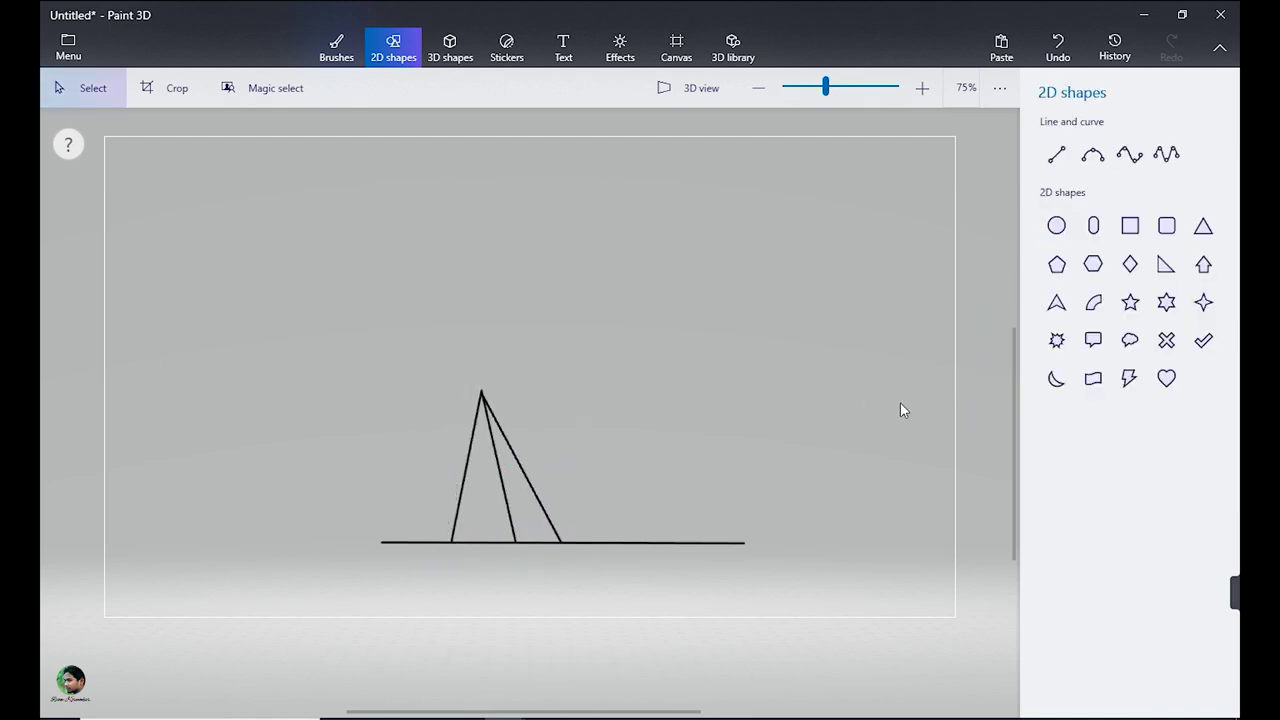
Step: Add a small tilted black rectangle at the tripod's apex as the first part of the camera
left_click_drag(478, 387, 484, 388)
left_click(983, 311)
left_click(336, 47)
left_click(463, 370)
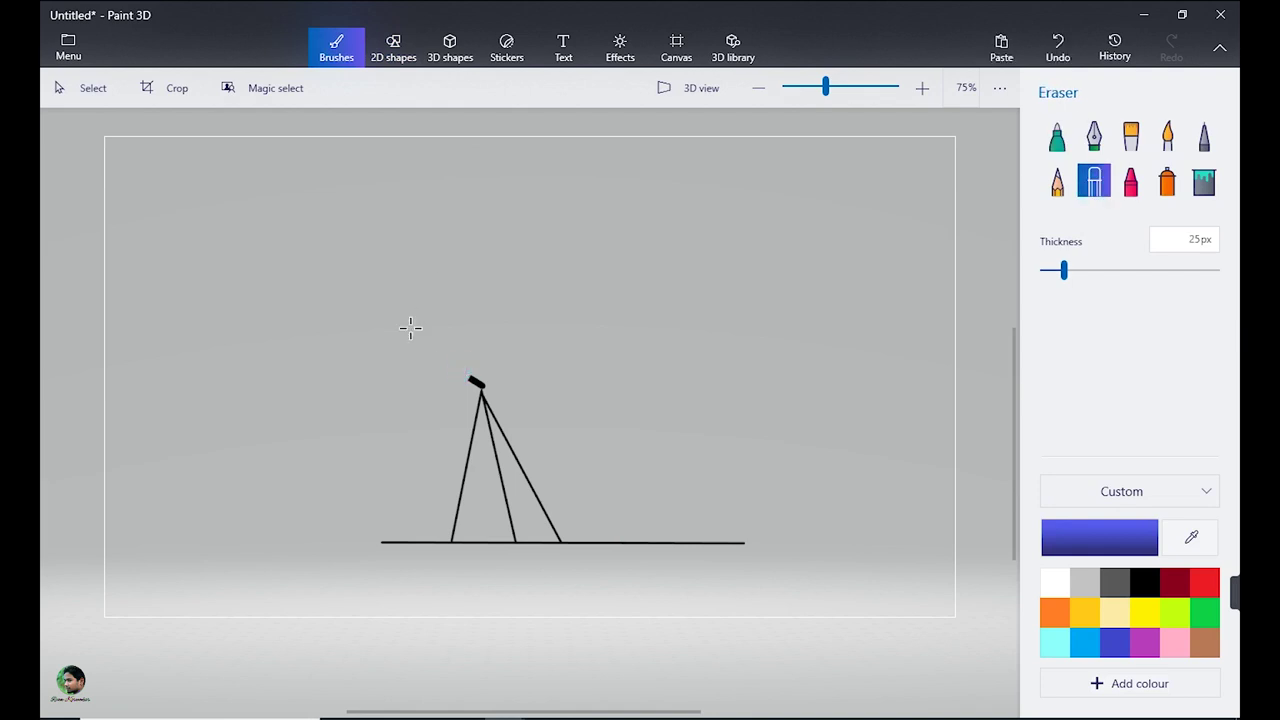
Step: Draw a filled black square, rotate it to match the small rectangle and place it on the tripod as the camera body
left_click(393, 47)
left_click(1130, 225)
left_click_drag(522, 384, 522, 383)
left_click_drag(514, 315, 546, 322)
left_click_drag(535, 367, 504, 377)
left_click(884, 330)
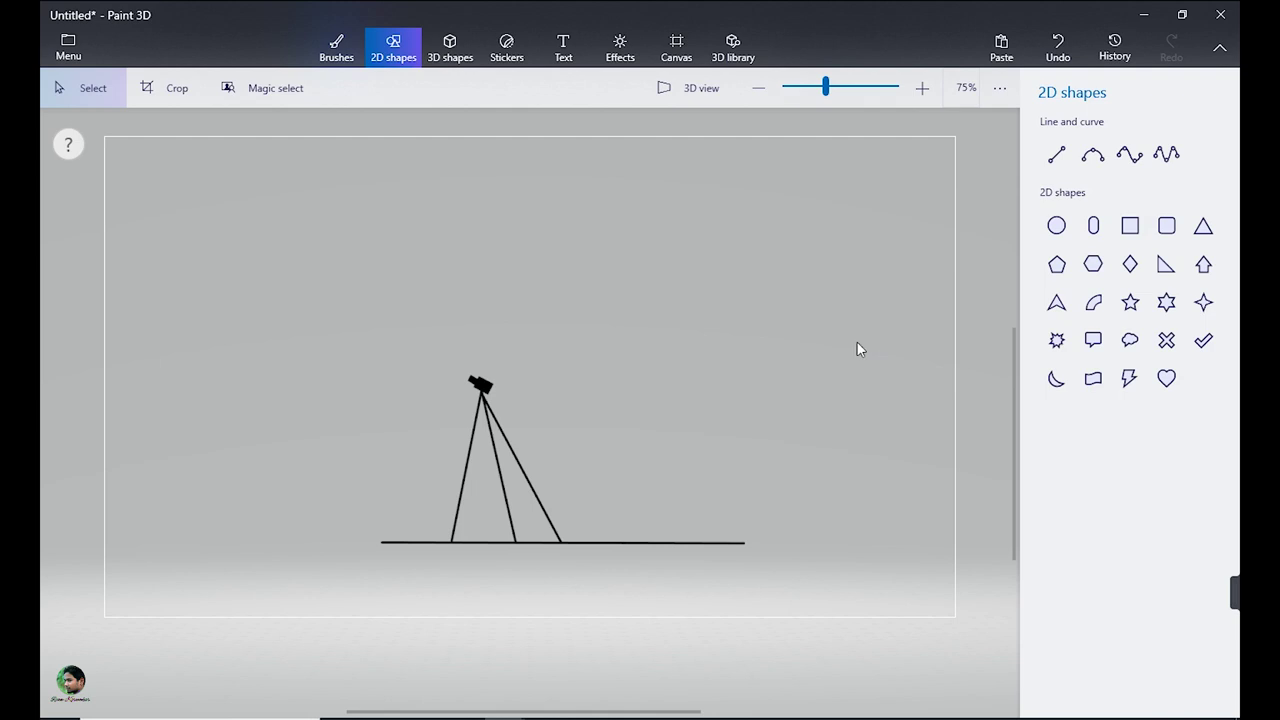
Step: Draw filled black ovals above and to the right of the tripod to form a standing figure's head
left_click(336, 47)
left_click(1057, 138)
left_click(393, 47)
left_click(1056, 225)
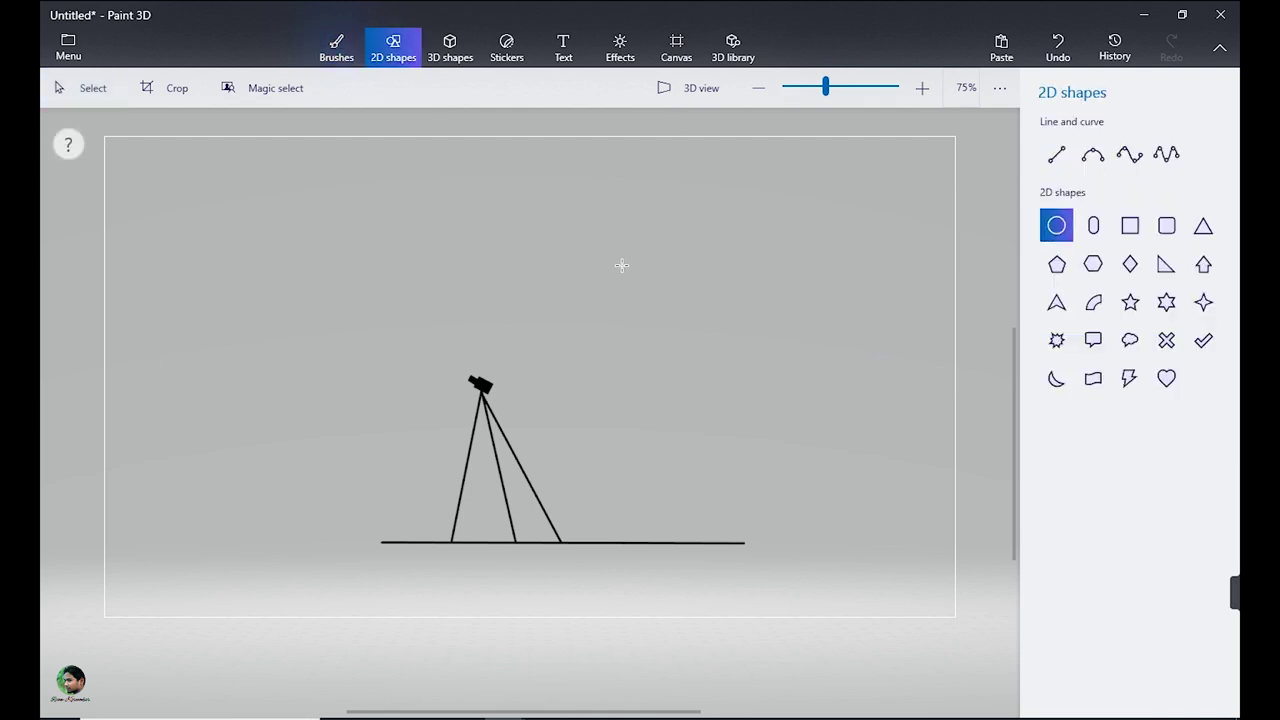
left_click_drag(662, 286, 662, 286)
left_click(1060, 169)
left_click(1071, 236)
left_click(964, 270)
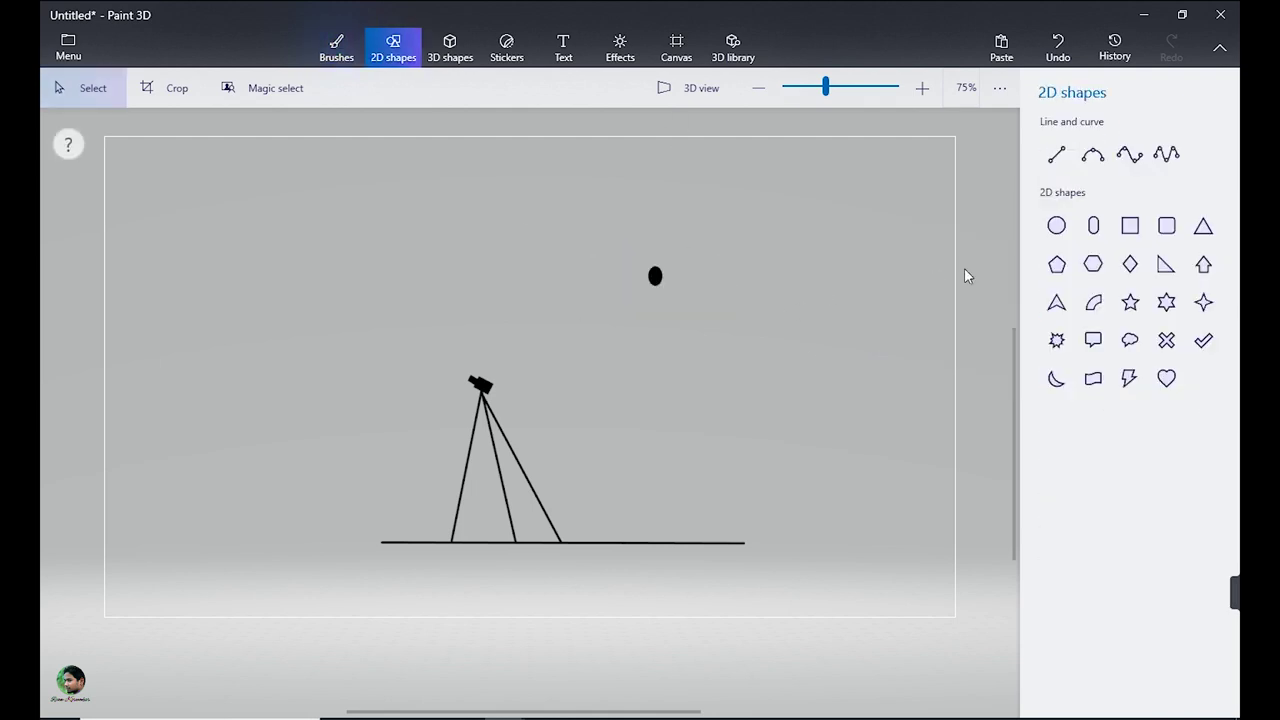
left_click(336, 47)
left_click(393, 47)
left_click(1056, 225)
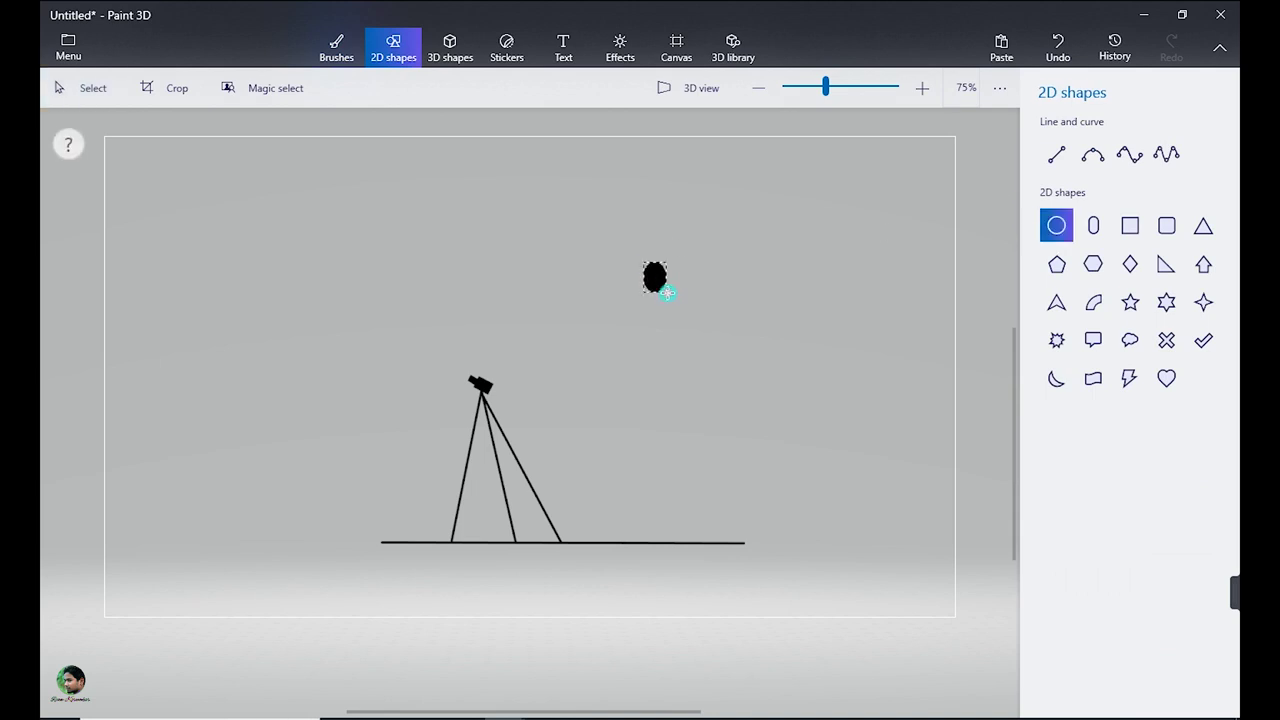
Step: Paint the figure's hair, neck, bent arms and torso as a black silhouette with the 5 px Marker
left_click(337, 47)
mouse_move(657, 291)
left_mouse_down()
mouse_move(662, 274)
mouse_move(644, 275)
mouse_move(654, 266)
mouse_move(666, 277)
mouse_move(623, 337)
mouse_move(624, 362)
mouse_move(626, 348)
left_mouse_up()
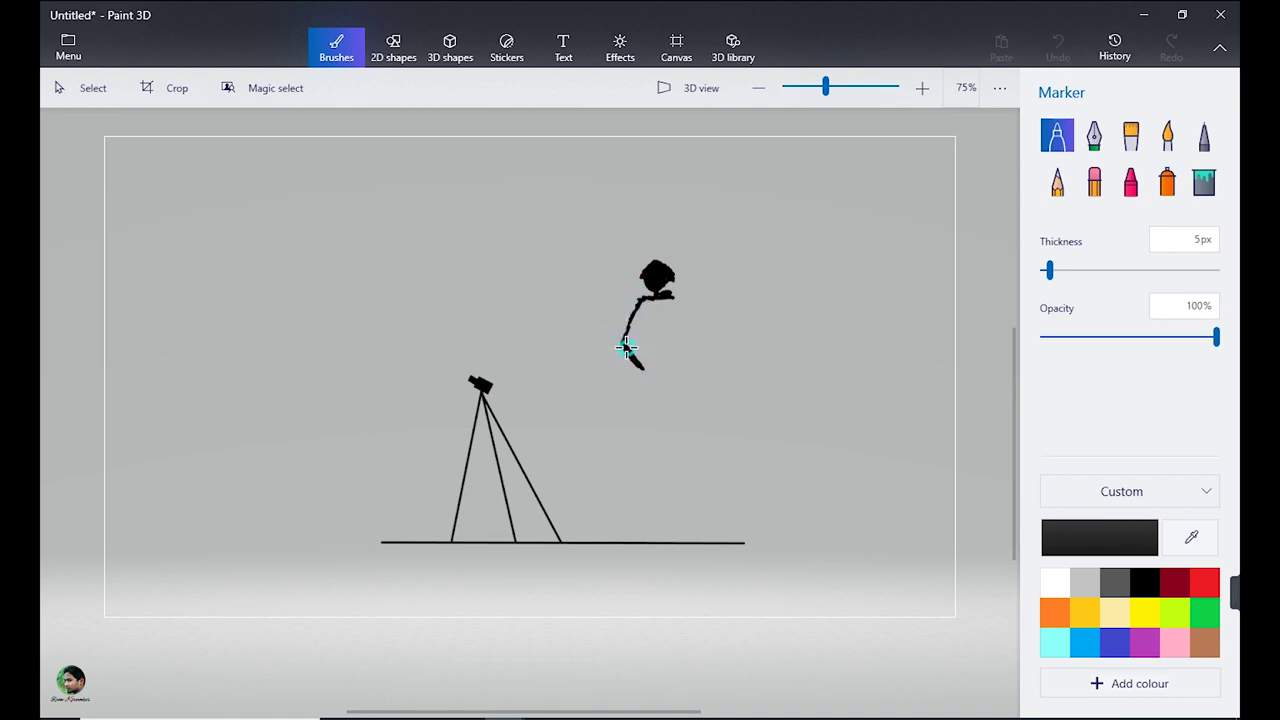
mouse_move(669, 297)
left_mouse_down()
mouse_move(699, 330)
mouse_move(680, 357)
mouse_move(674, 310)
mouse_move(677, 346)
mouse_move(698, 330)
left_mouse_up()
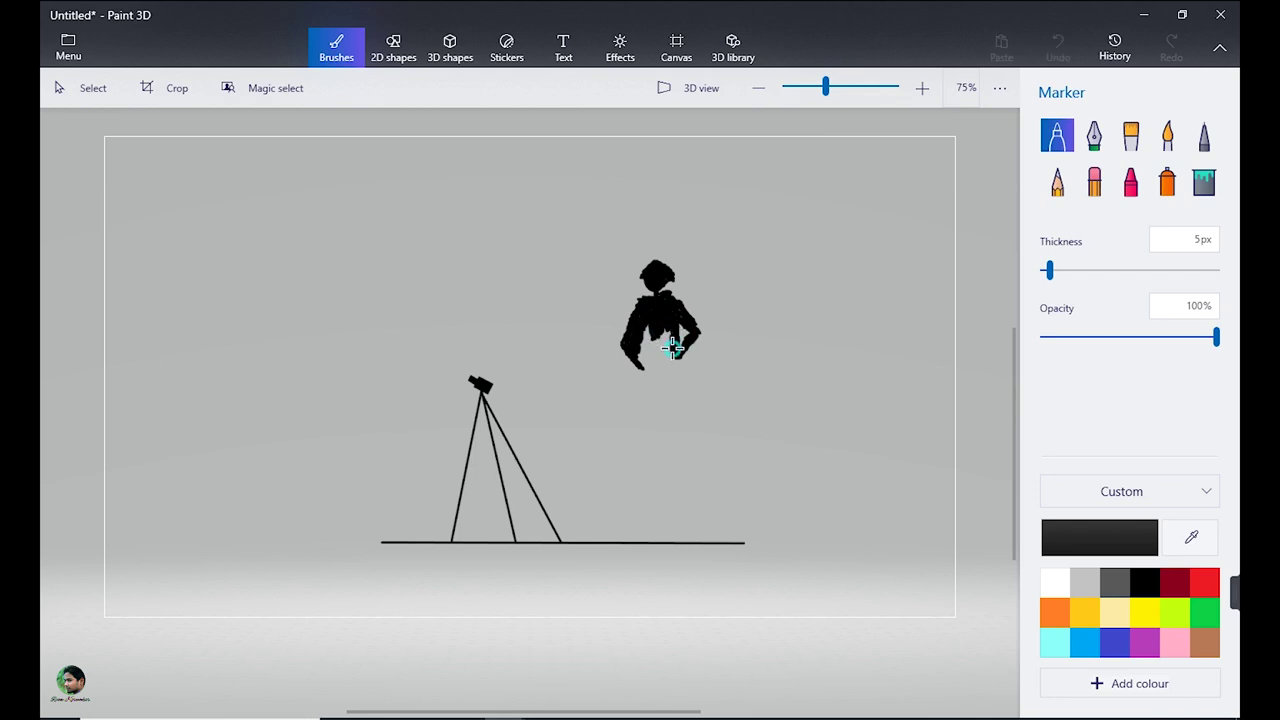
mouse_move(659, 352)
left_mouse_down()
mouse_move(657, 366)
mouse_move(695, 328)
mouse_move(656, 259)
mouse_move(668, 275)
left_mouse_up()
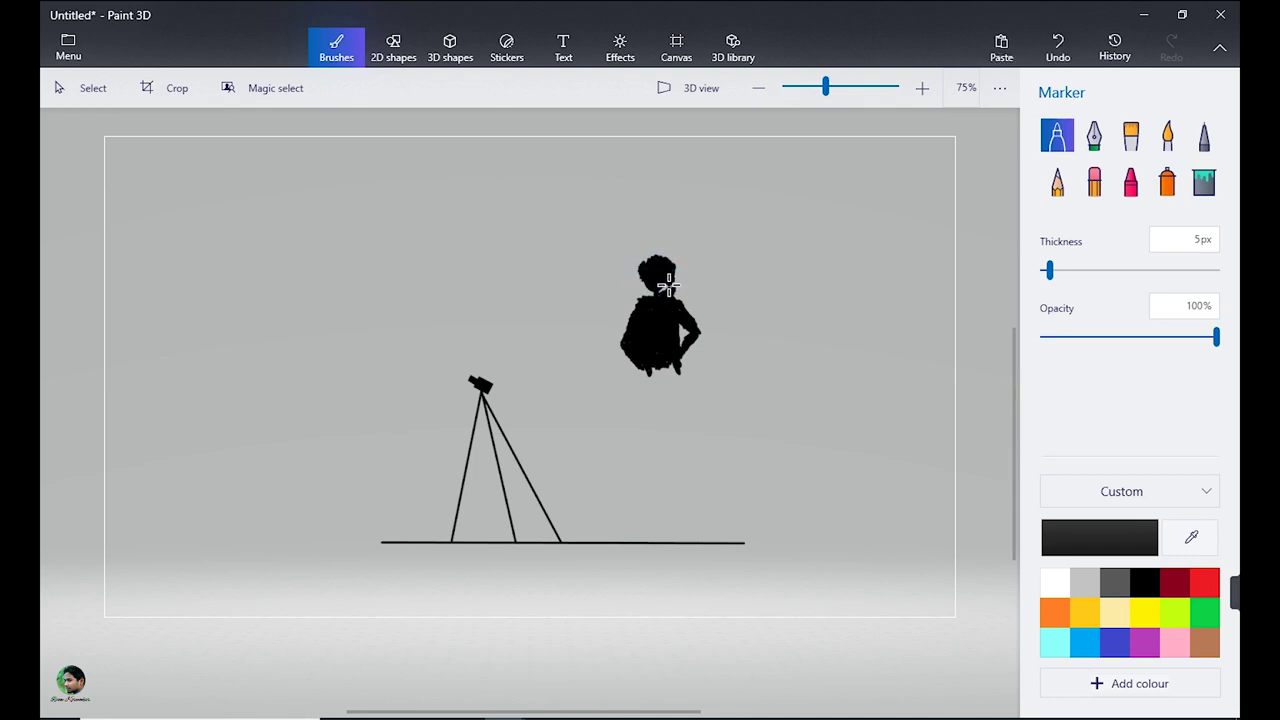
Step: Extend the black silhouette with the hips, thighs, front leg and shoe down to the ground line
left_click_drag(643, 345, 646, 437)
left_click_drag(678, 366, 684, 392)
left_click_drag(642, 435, 653, 368)
mouse_move(680, 412)
left_mouse_down()
mouse_move(666, 385)
mouse_move(645, 426)
mouse_move(671, 419)
mouse_move(645, 443)
mouse_move(672, 394)
mouse_move(663, 449)
mouse_move(676, 443)
mouse_move(670, 431)
mouse_move(651, 444)
mouse_move(645, 426)
mouse_move(671, 435)
mouse_move(652, 449)
mouse_move(630, 537)
left_mouse_up()
mouse_move(666, 453)
left_mouse_down()
mouse_move(662, 537)
mouse_move(646, 537)
mouse_move(668, 532)
mouse_move(646, 534)
mouse_move(655, 540)
left_mouse_up()
left_click_drag(655, 471, 659, 528)
Step: Outline and fill the figure's rear leg and shoe in black, completing the silhouette
left_click_drag(672, 446, 668, 450)
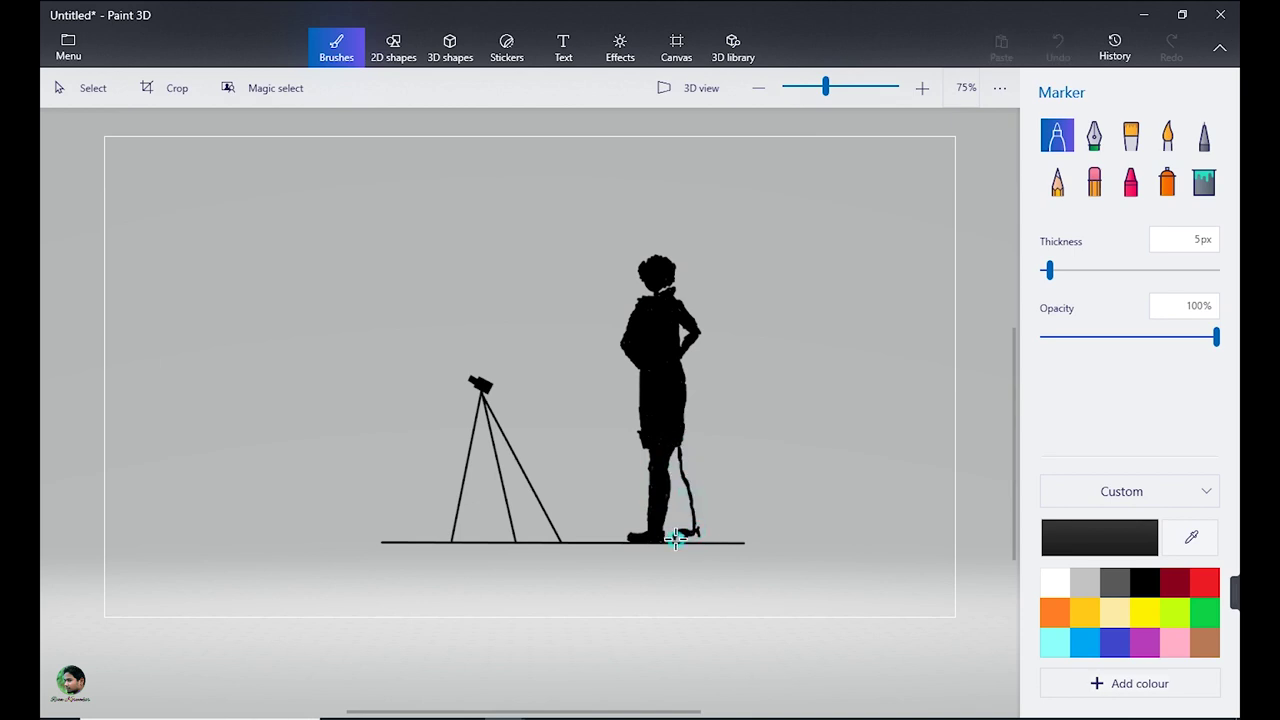
left_click_drag(681, 519, 682, 524)
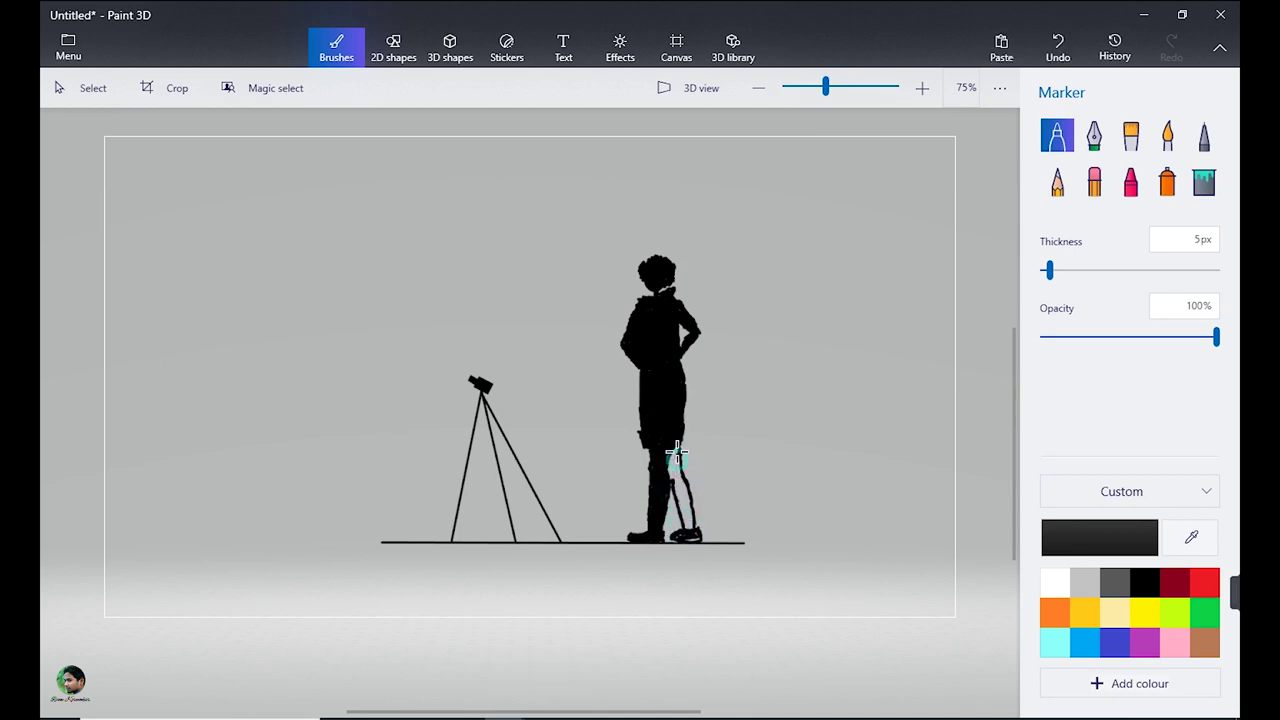
left_click_drag(673, 458, 670, 481)
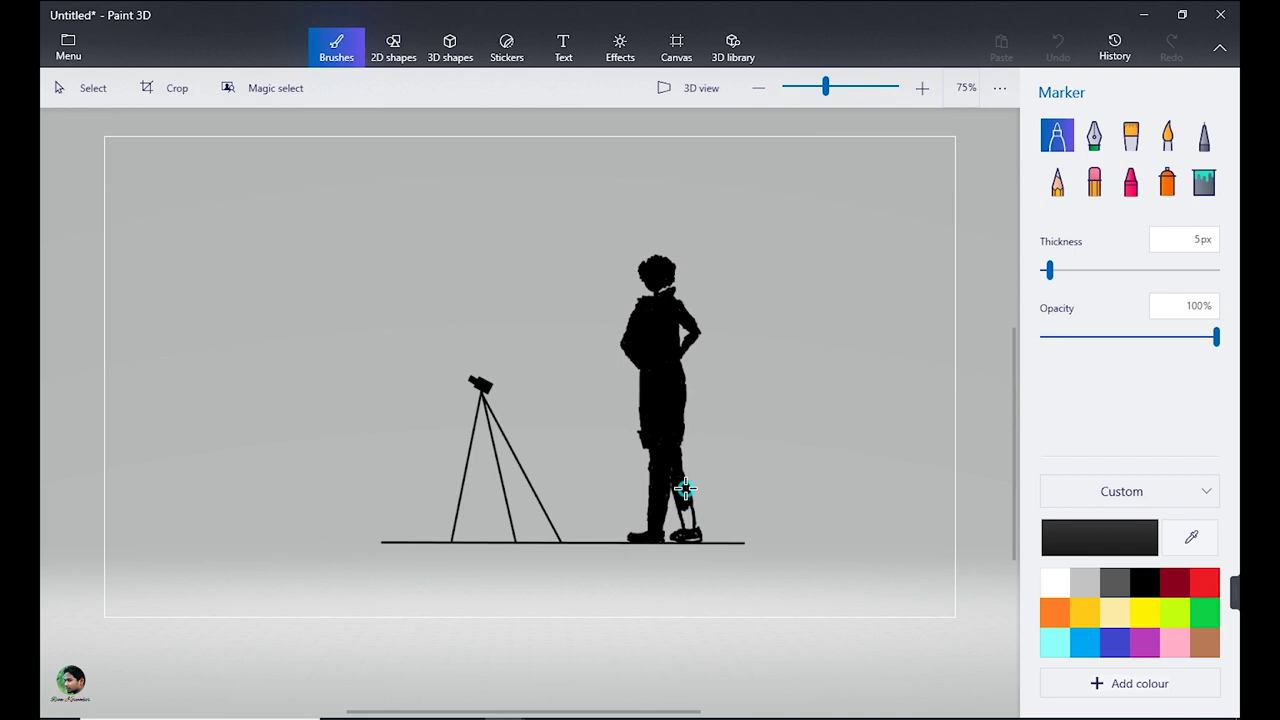
mouse_move(688, 527)
left_mouse_down()
mouse_move(698, 538)
mouse_move(685, 534)
left_mouse_up()
mouse_move(678, 469)
left_mouse_down()
mouse_move(676, 455)
mouse_move(664, 486)
mouse_move(649, 480)
mouse_move(657, 520)
mouse_move(681, 521)
mouse_move(680, 495)
left_mouse_up()
mouse_move(670, 445)
left_mouse_down()
mouse_move(677, 517)
mouse_move(690, 505)
left_mouse_up()
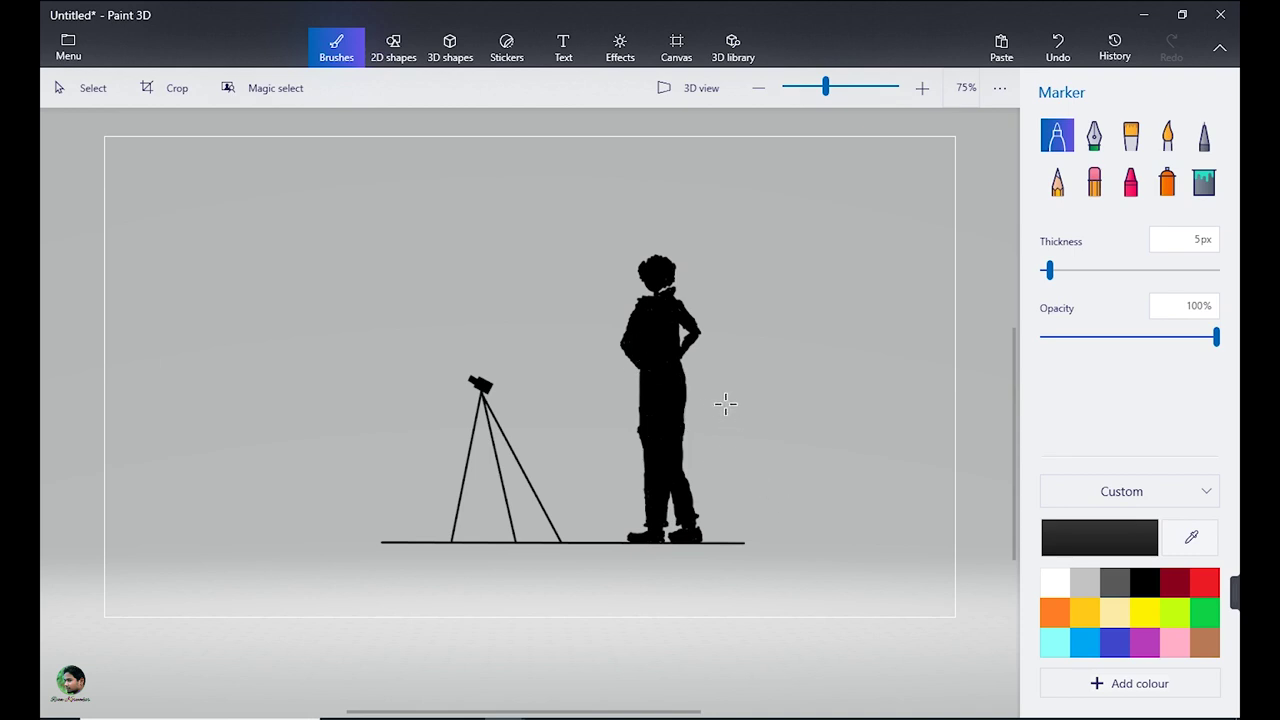
Step: Erase the ground line around the tripod feet and the figure's shoes with the 25 px Eraser
left_click(1094, 181)
left_click_drag(390, 542, 438, 543)
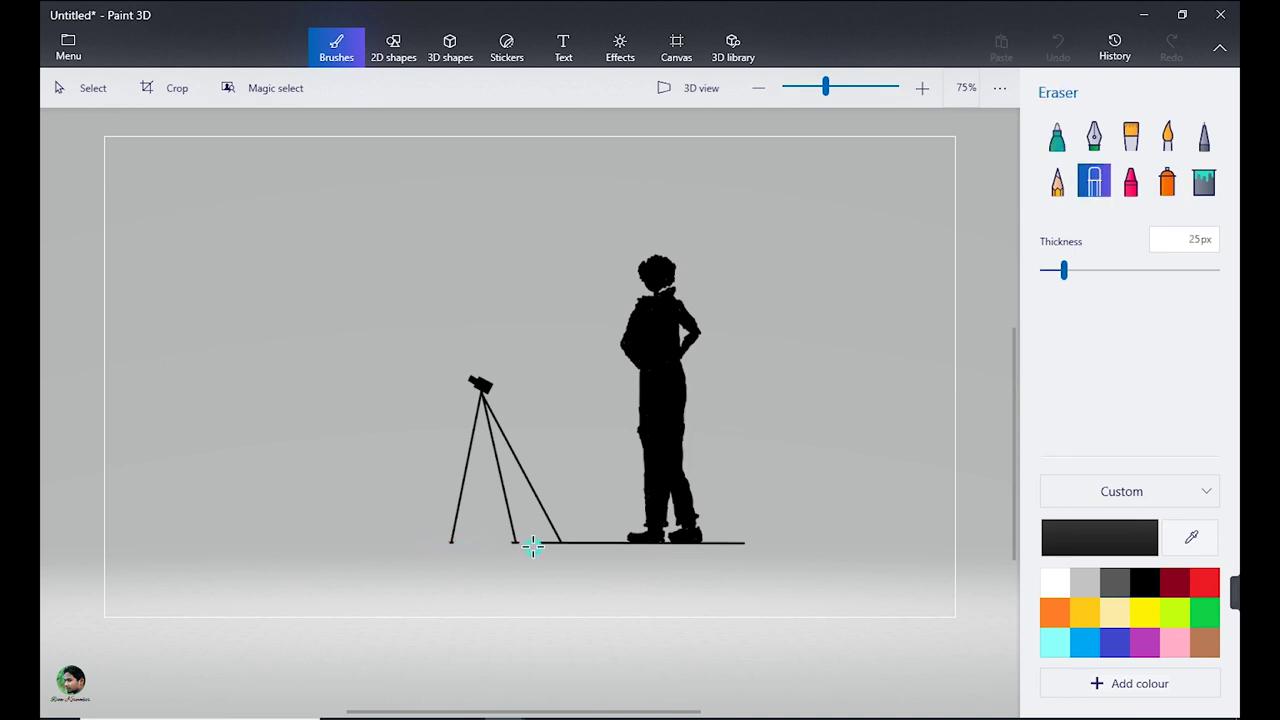
Step: Copy the tripod and camera into the landscape painting, scale it down and stand it on the right part of the black ground
left_click(80, 88)
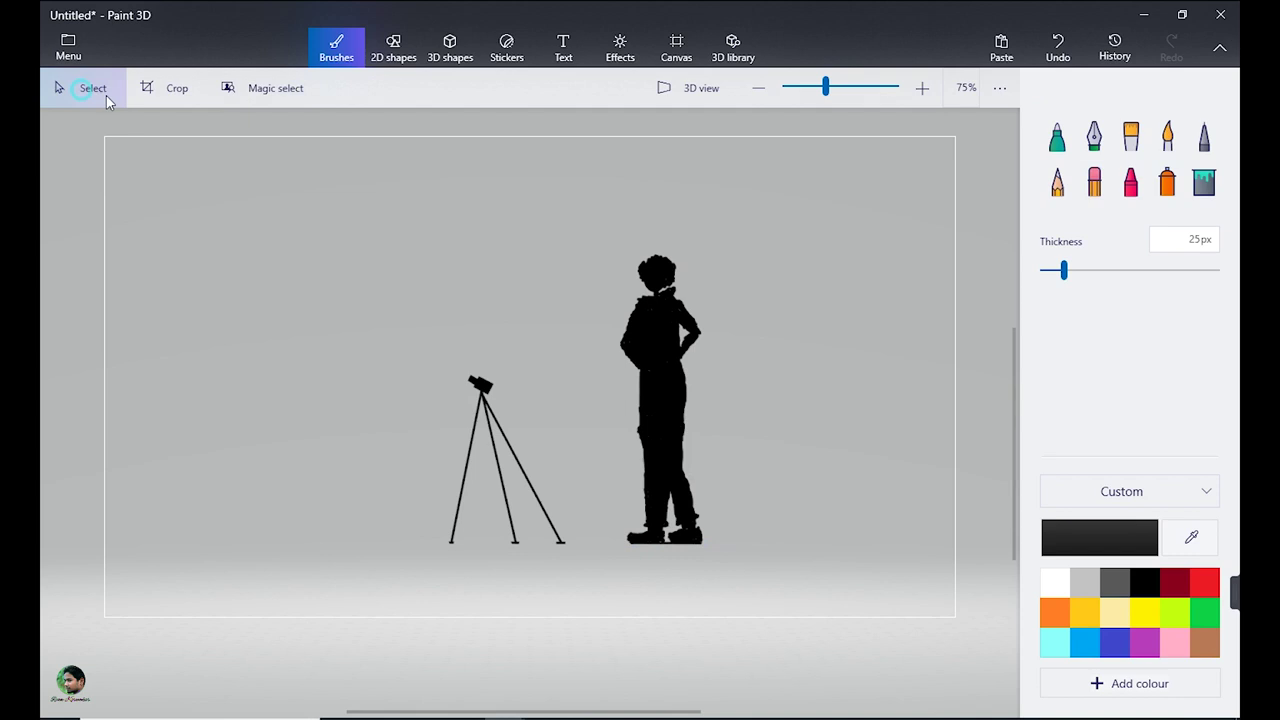
left_click_drag(391, 320, 586, 563)
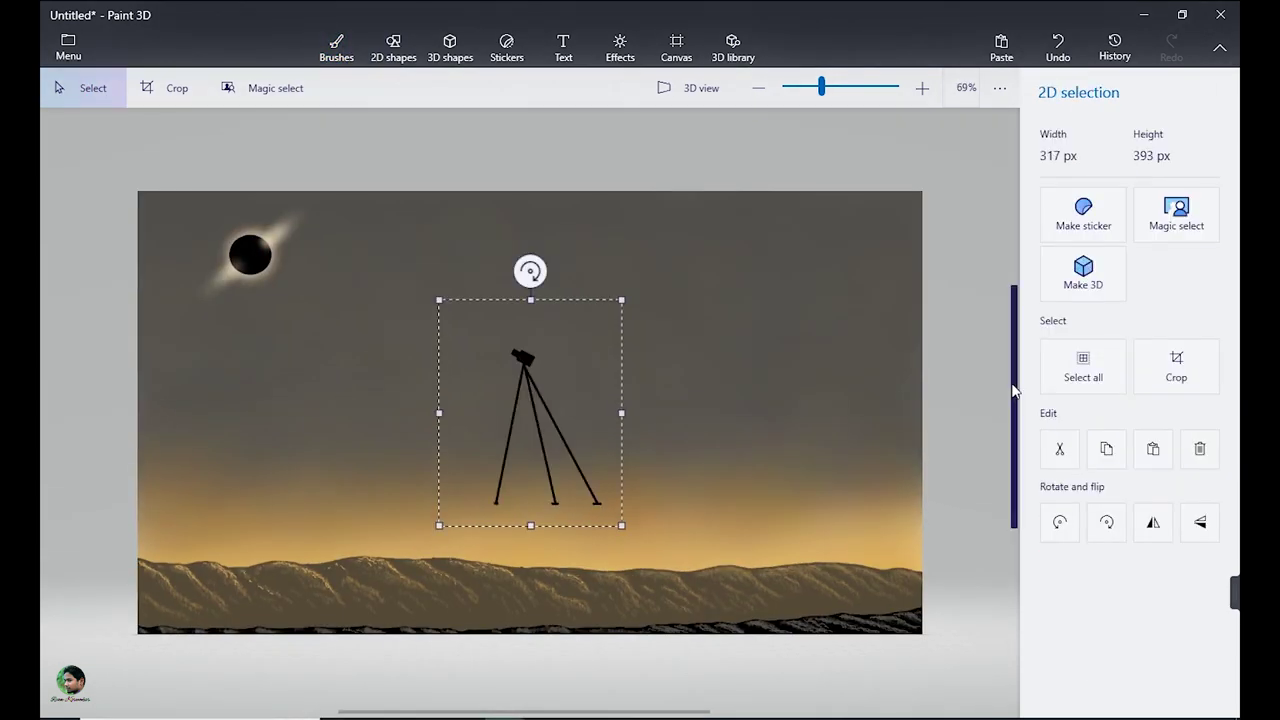
left_click_drag(583, 460, 801, 500)
mouse_move(834, 337)
left_mouse_down()
mouse_move(762, 447)
mouse_move(801, 507)
left_mouse_up()
left_click(954, 423)
Step: Copy the standing figure into the landscape painting, scale it to about 134 × 245 px and place it to the right of the tripod
mouse_move(504, 716)
left_click(594, 662)
mouse_move(585, 199)
left_mouse_down()
mouse_move(619, 442)
mouse_move(740, 552)
left_mouse_up()
left_click(1106, 449)
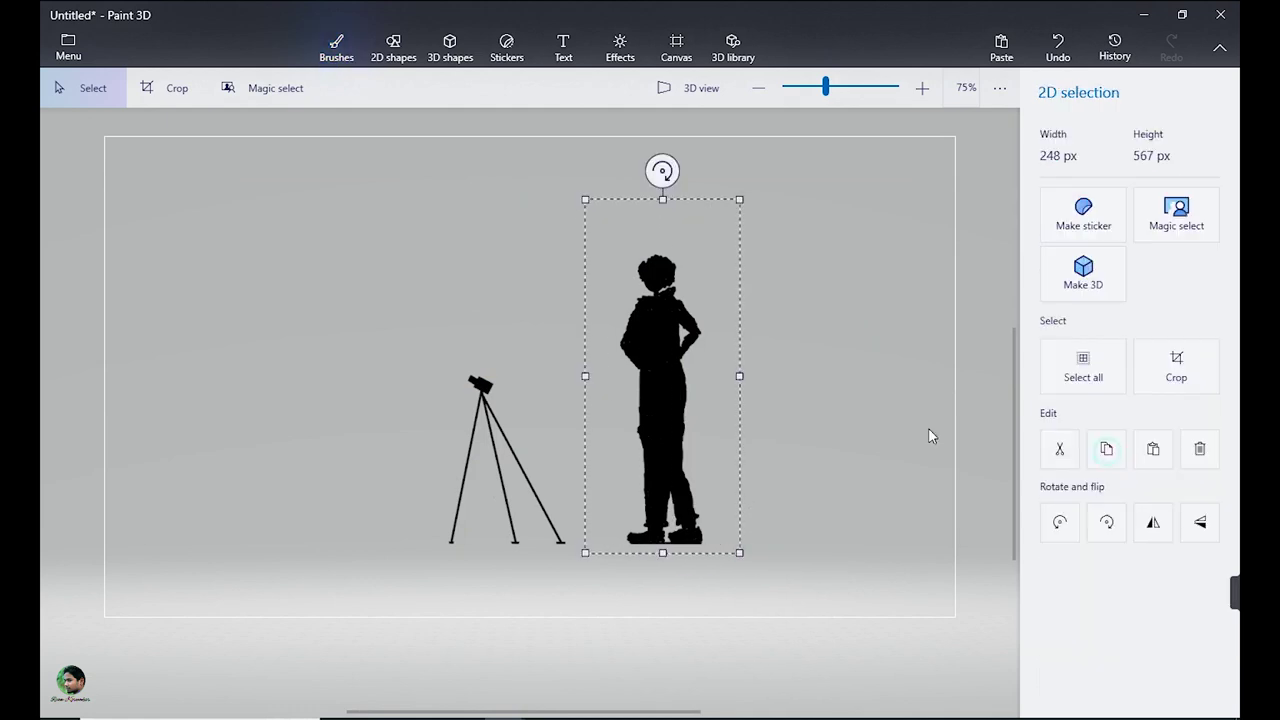
left_click(418, 662)
key("ctrl+v")
left_click_drag(567, 289, 883, 334)
left_click_drag(917, 253, 845, 446)
mouse_move(836, 476)
left_mouse_down()
mouse_move(883, 473)
mouse_move(898, 433)
left_mouse_up()
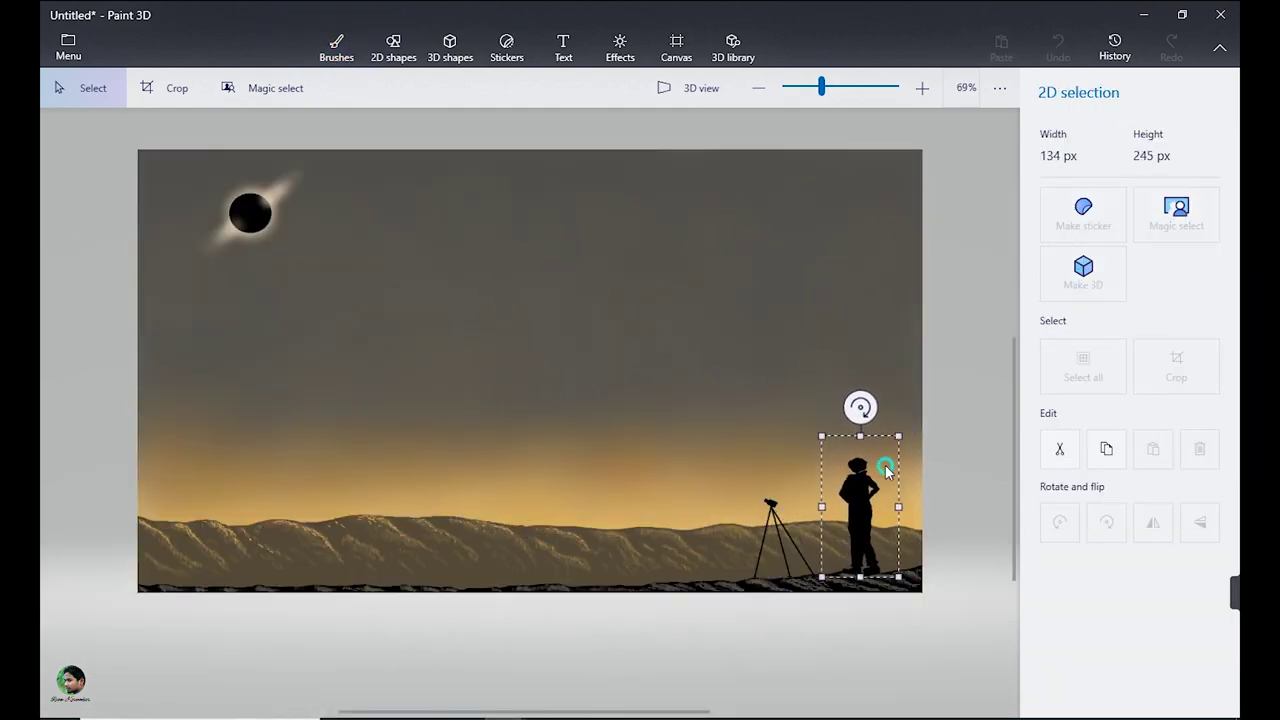
left_click(982, 582)
Step: Write a small signature in the painting's lower right corner with a 1 px Pixel pen at 100% opacity in grey sampled from the sky
left_click(1204, 135)
left_click(1191, 537)
left_click(748, 222)
left_click(922, 88)
scroll(800, 705, "down", 3)
left_click_drag(1105, 337, 1217, 337)
scroll(929, 571, "down", 3)
left_click_drag(1015, 525, 1014, 452)
left_click_drag(787, 712, 558, 713)
scroll(850, 540, "up", 1)
left_click_drag(1014, 357, 1012, 342)
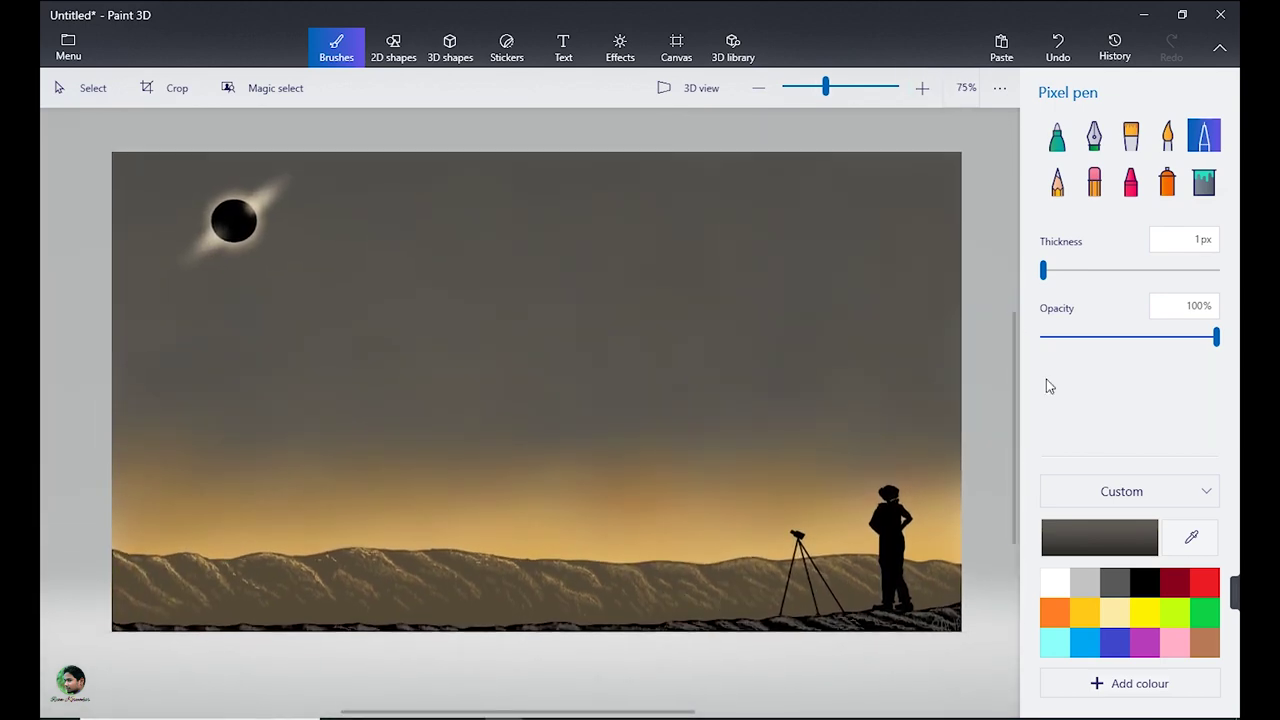